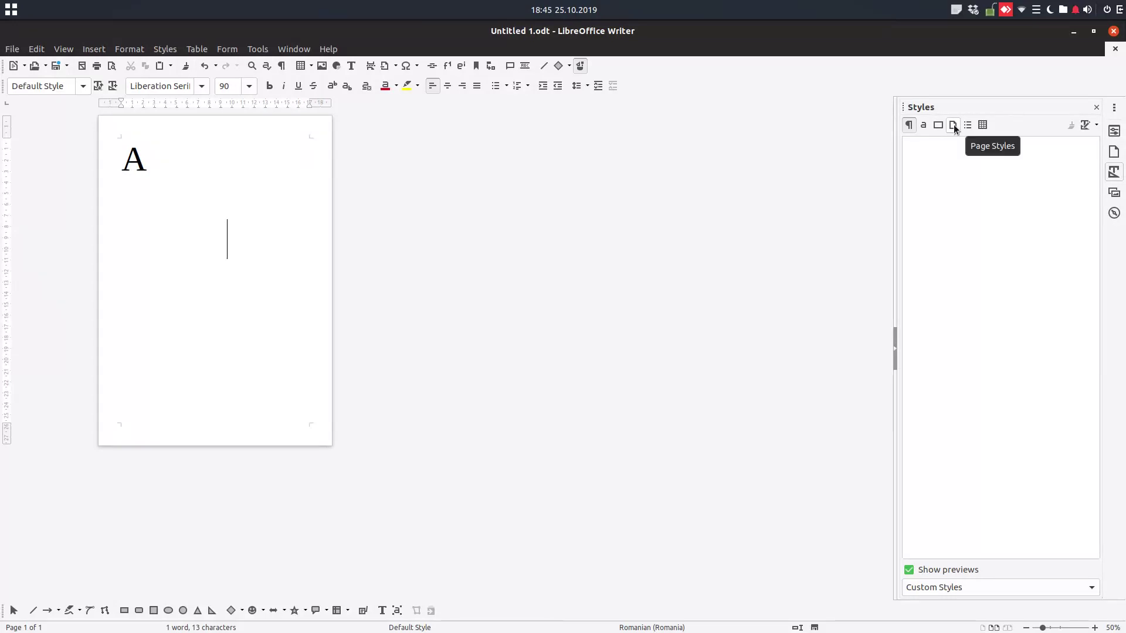
# Show all page styles and create a page style named 'blue' with a light blue background.
pyautogui.click(1000, 586)
pyautogui.click(961, 544)
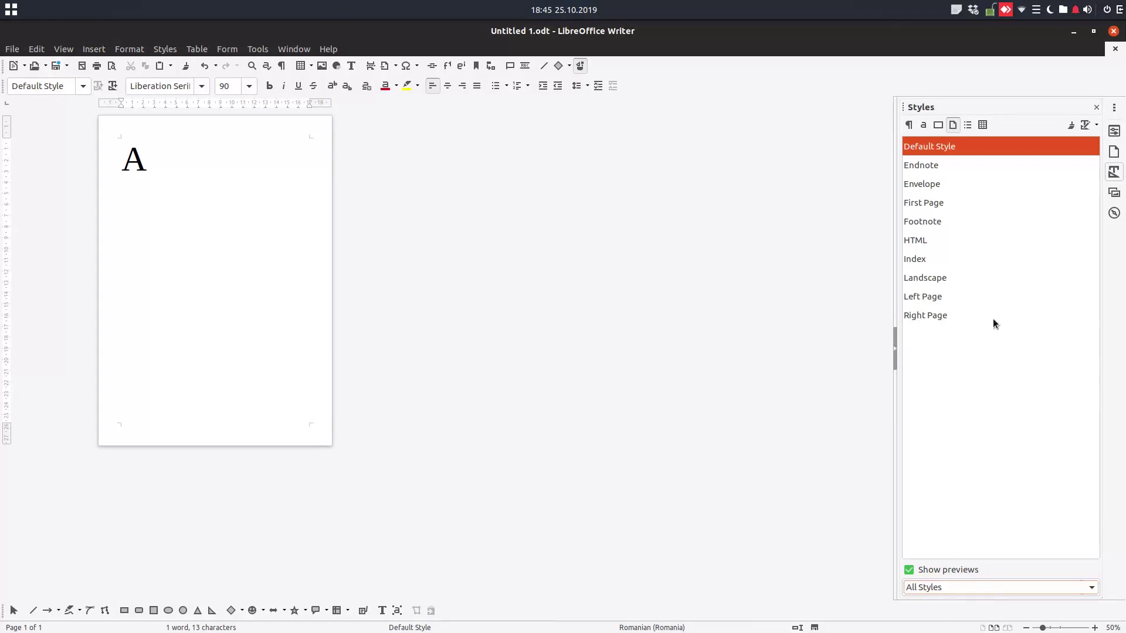
pyautogui.rightClick(938, 152)
pyautogui.click(945, 161)
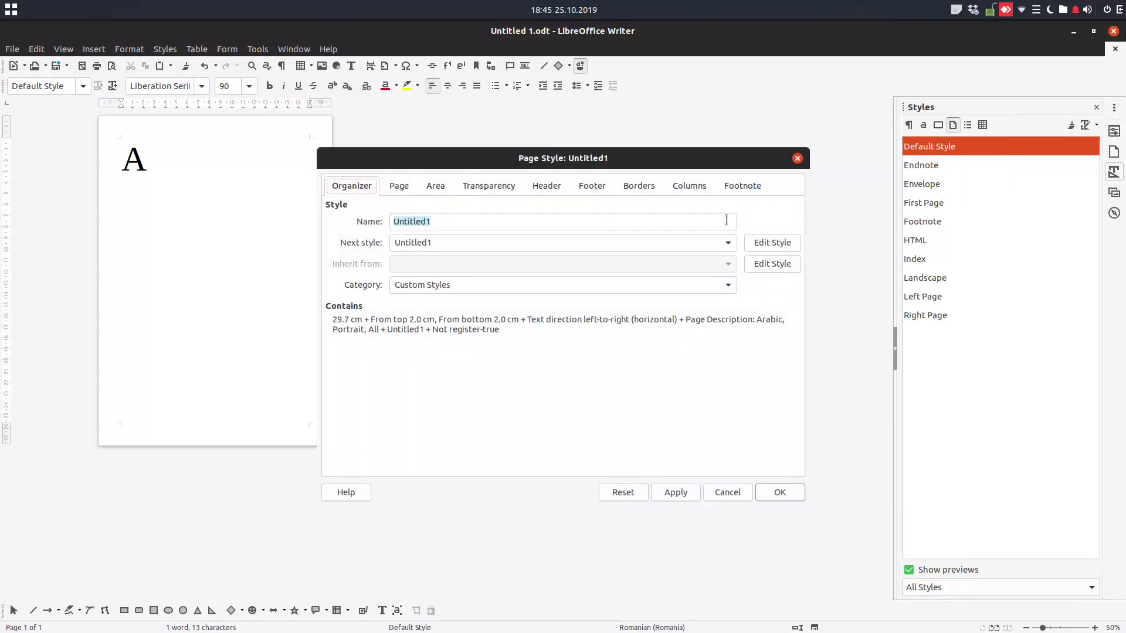
pyautogui.write('blue')
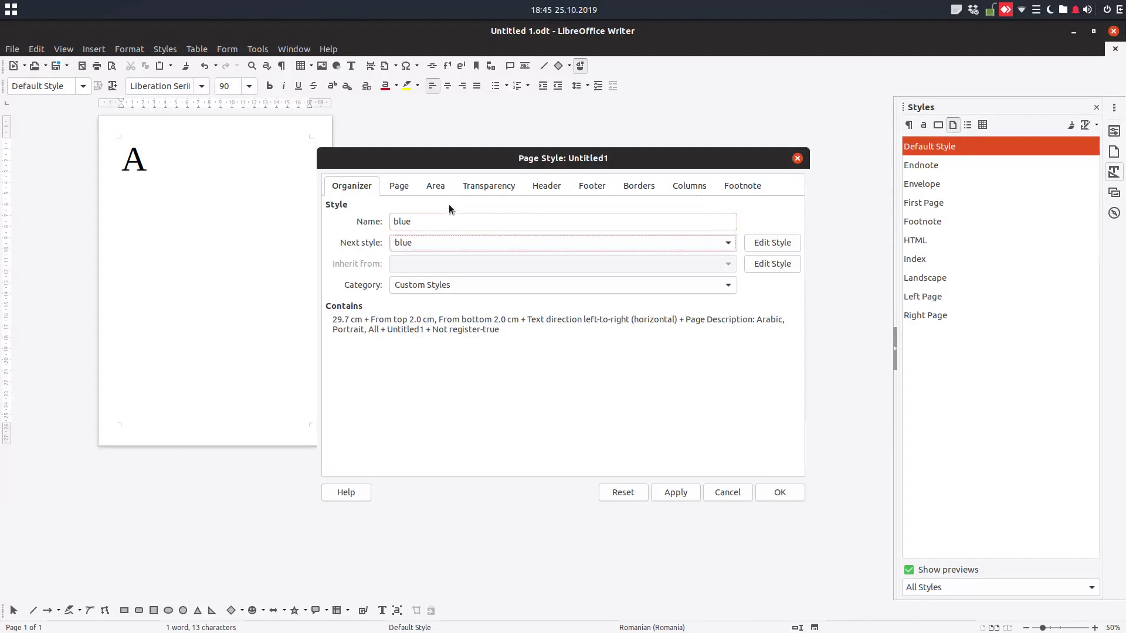
pyautogui.click(433, 185)
pyautogui.click(463, 210)
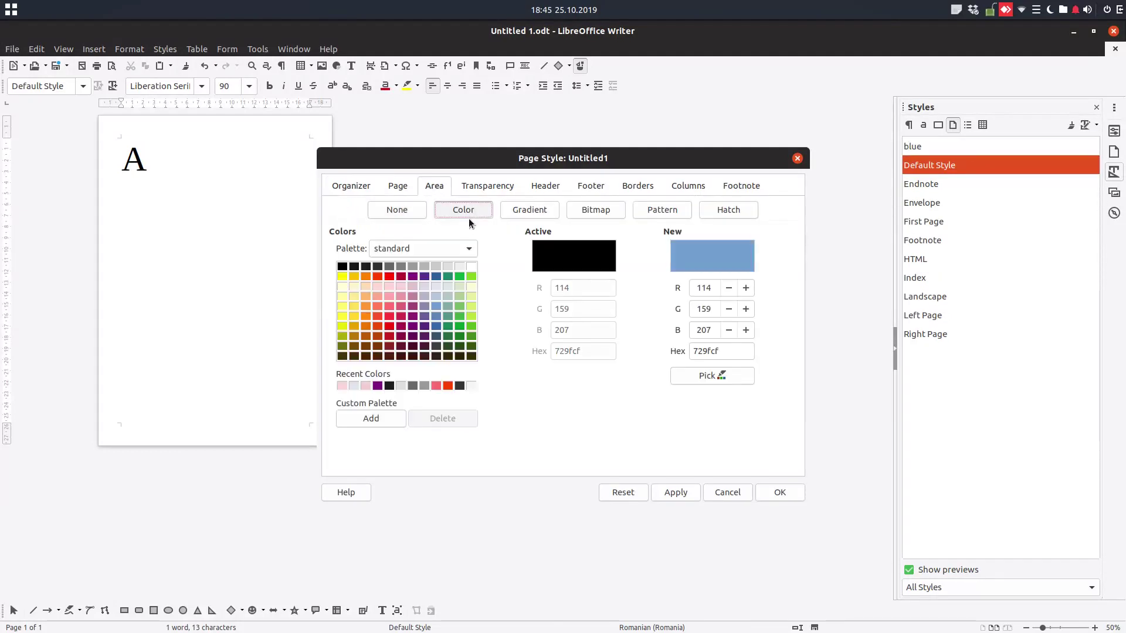
pyautogui.click(435, 286)
pyautogui.click(769, 491)
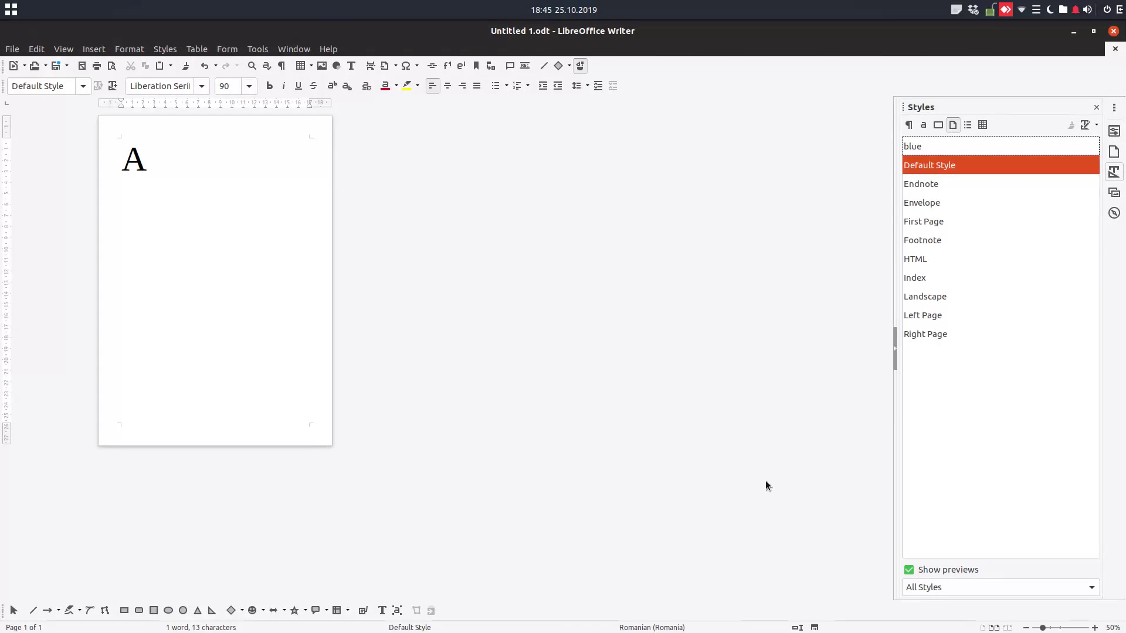
# Create a second page style named 'red' with a light pink background.
pyautogui.rightClick(918, 166)
pyautogui.click(932, 177)
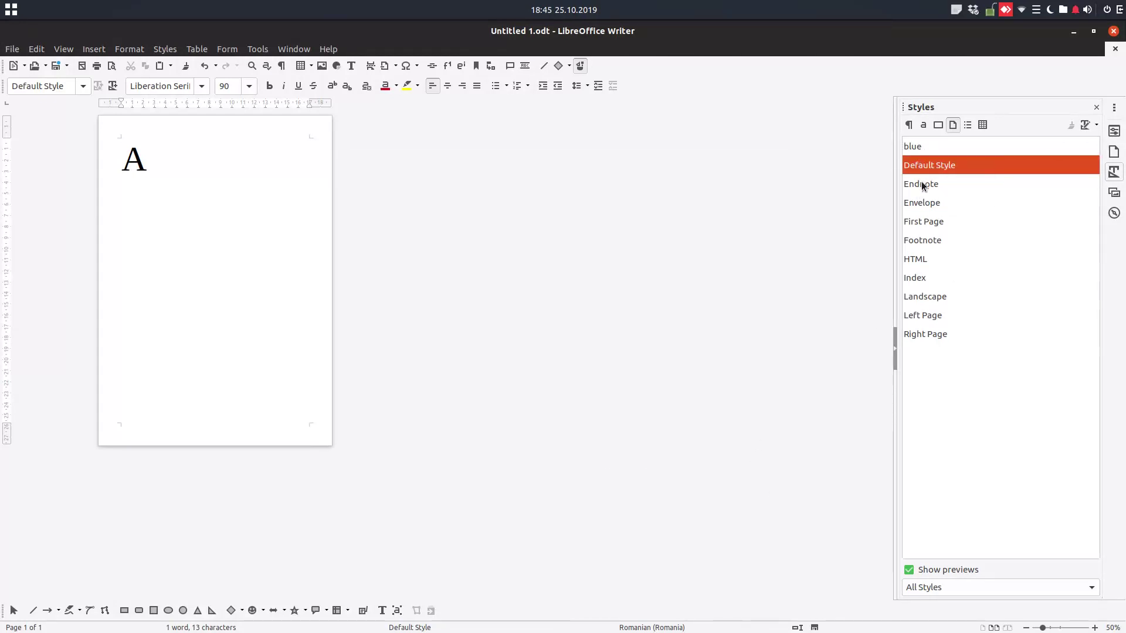
pyautogui.click(364, 186)
pyautogui.write('red')
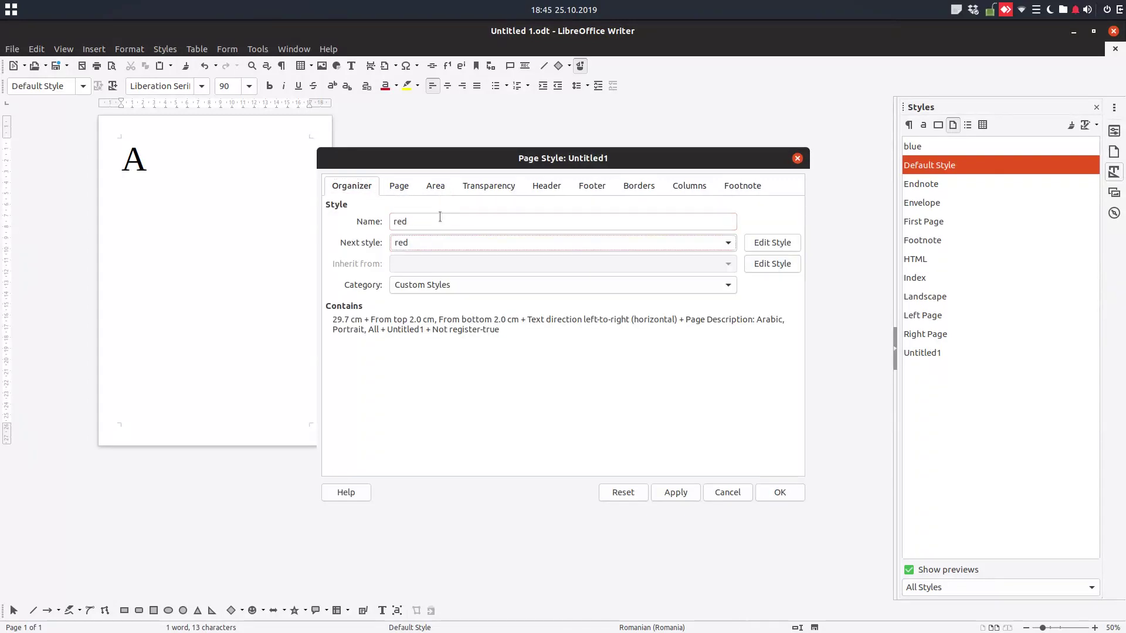
pyautogui.click(437, 186)
pyautogui.click(454, 210)
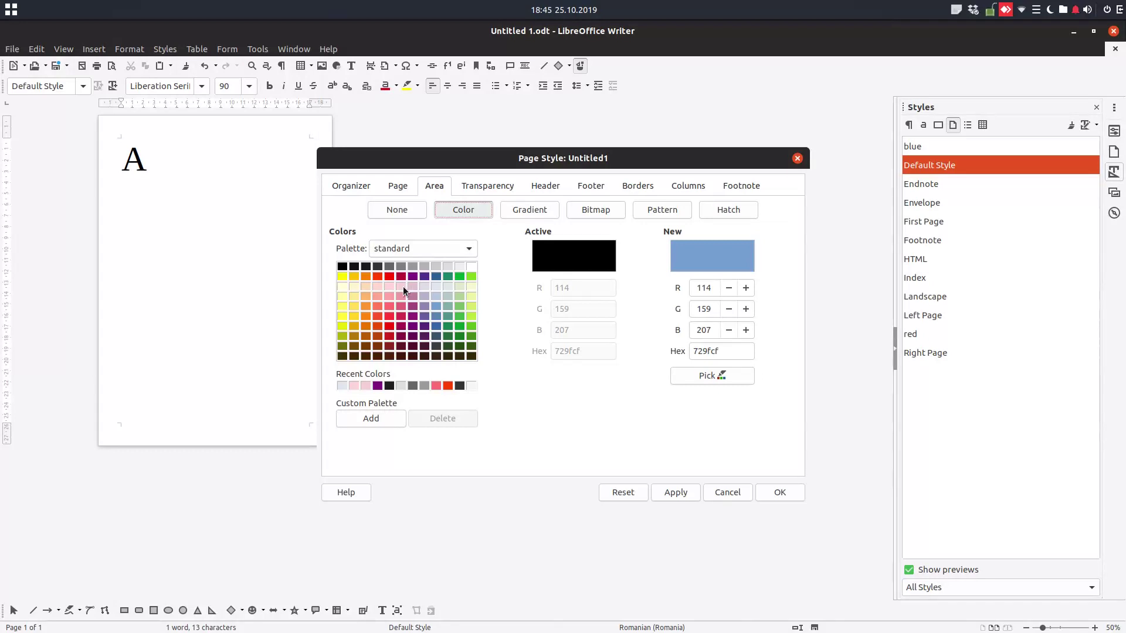
pyautogui.click(402, 286)
pyautogui.click(772, 496)
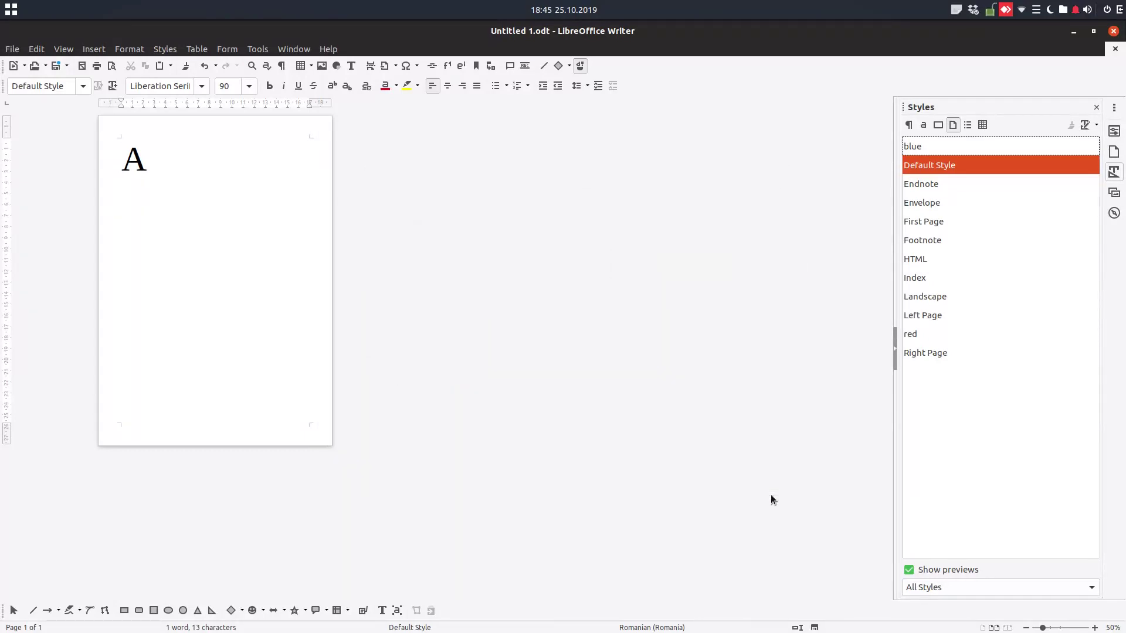
pyautogui.click(921, 334)
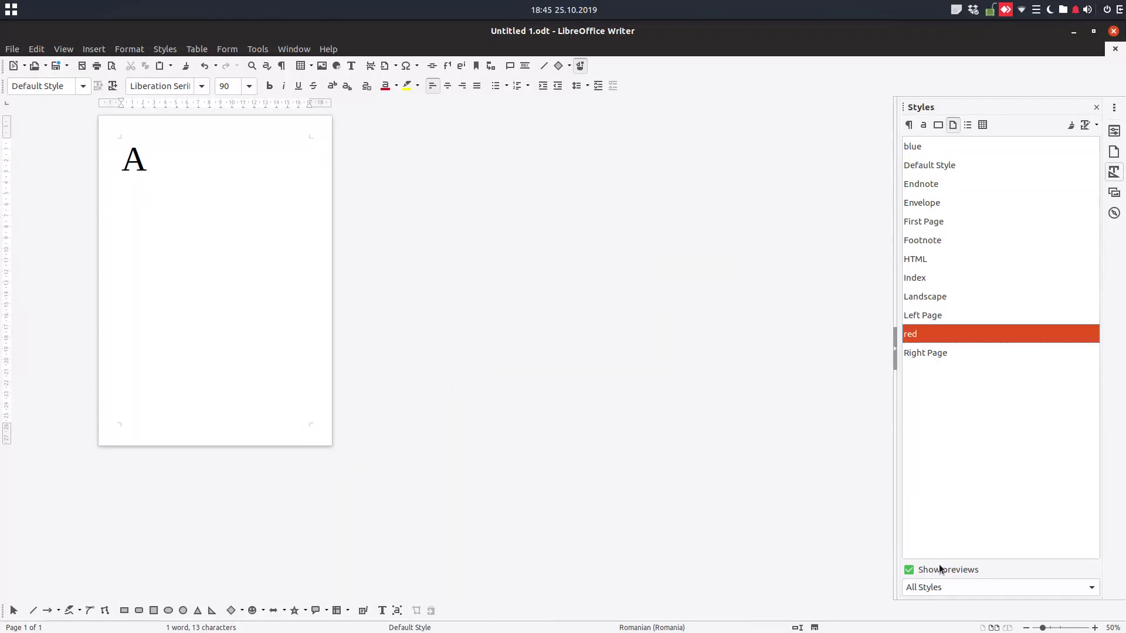
pyautogui.click(942, 589)
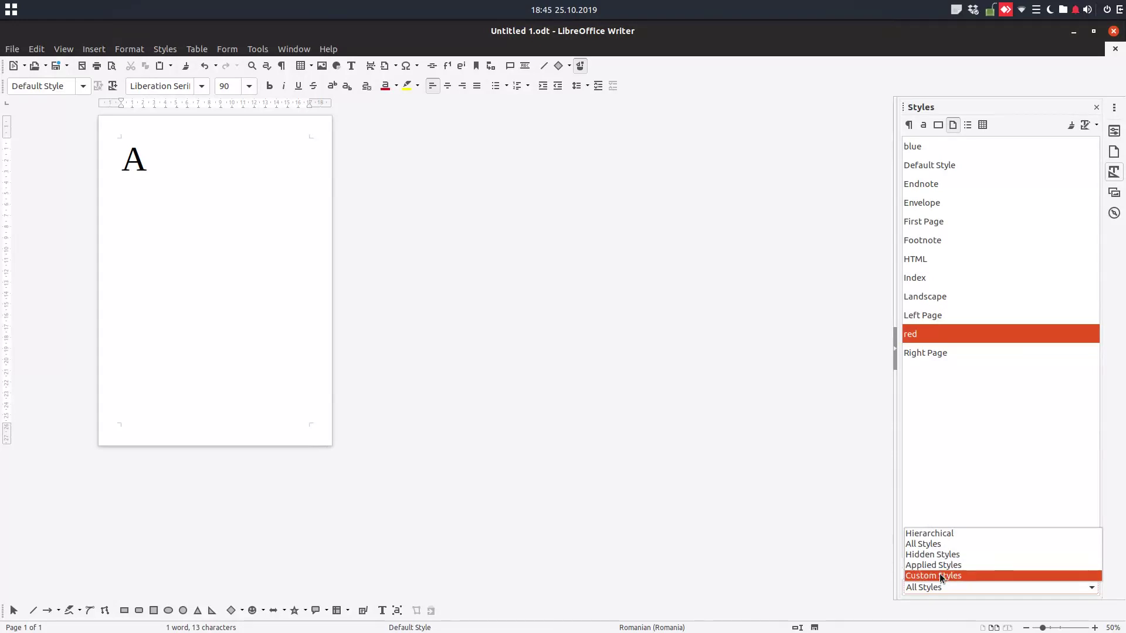
# Filter the Styles list to Custom Styles and apply 'red' to the page holding the large A.
pyautogui.click(941, 576)
pyautogui.click(940, 160)
pyautogui.click(939, 150)
pyautogui.click(941, 164)
pyautogui.click(945, 149)
pyautogui.click(940, 165)
pyautogui.click(24, 168)
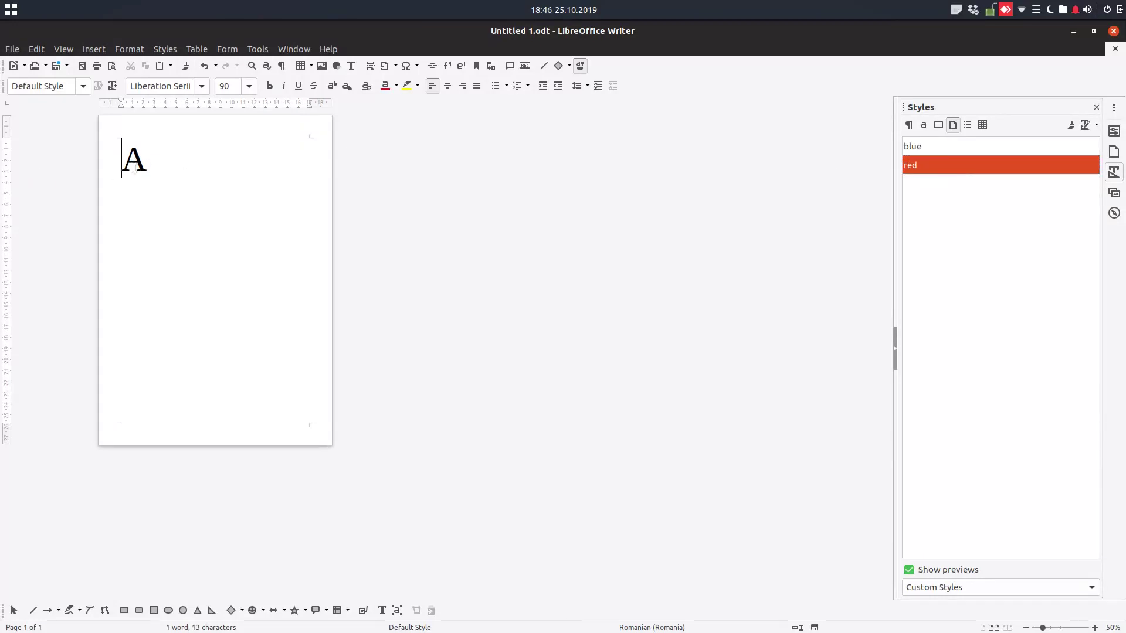
pyautogui.click(189, 166)
pyautogui.doubleClick(915, 167)
pyautogui.click(227, 192)
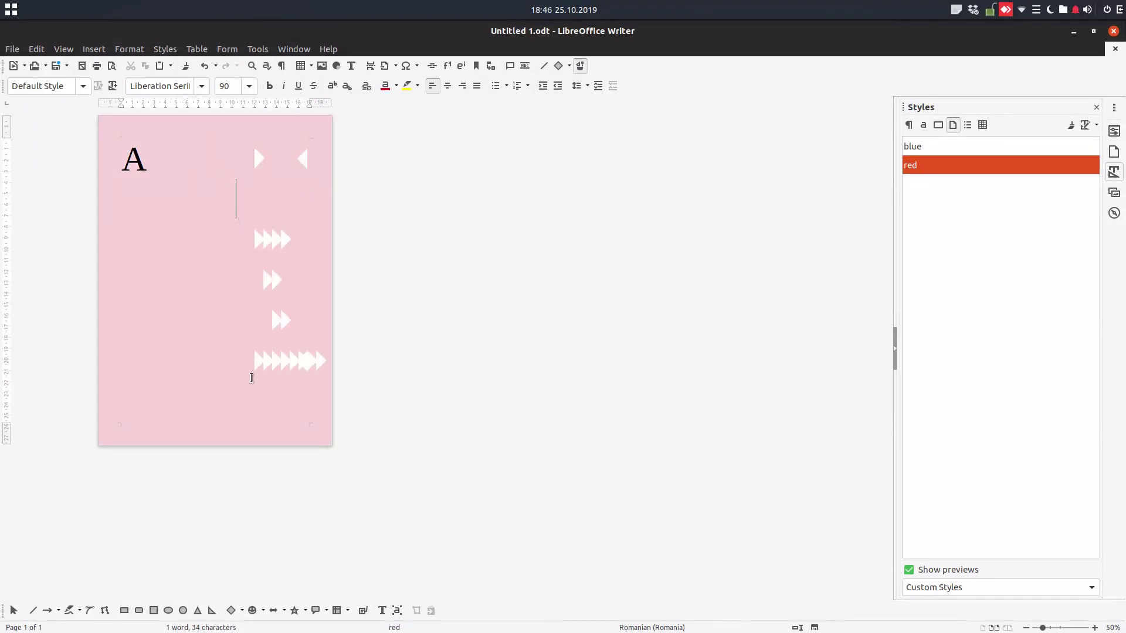
pyautogui.click(234, 375)
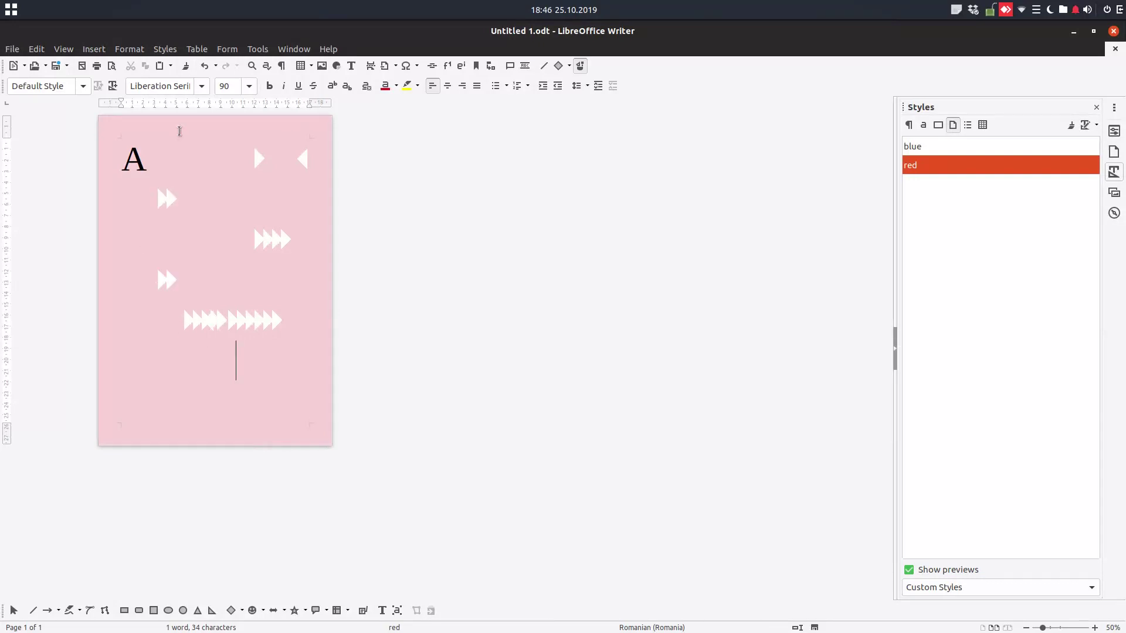
# Insert a manual page break whose next page uses the 'blue' page style.
pyautogui.click(101, 52)
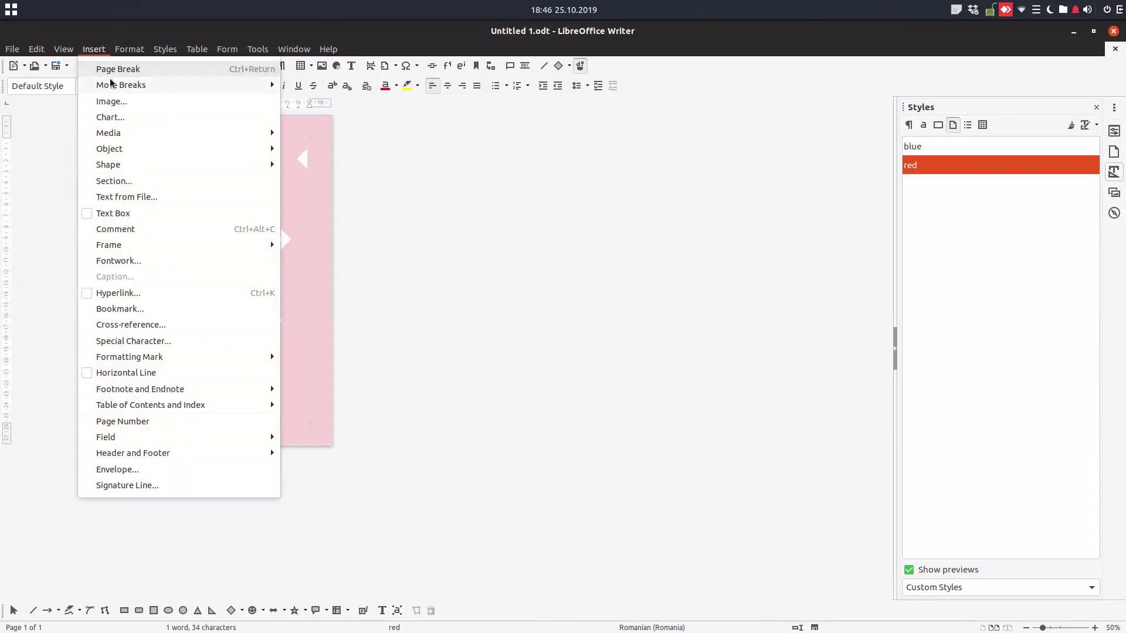
pyautogui.moveTo(121, 86)
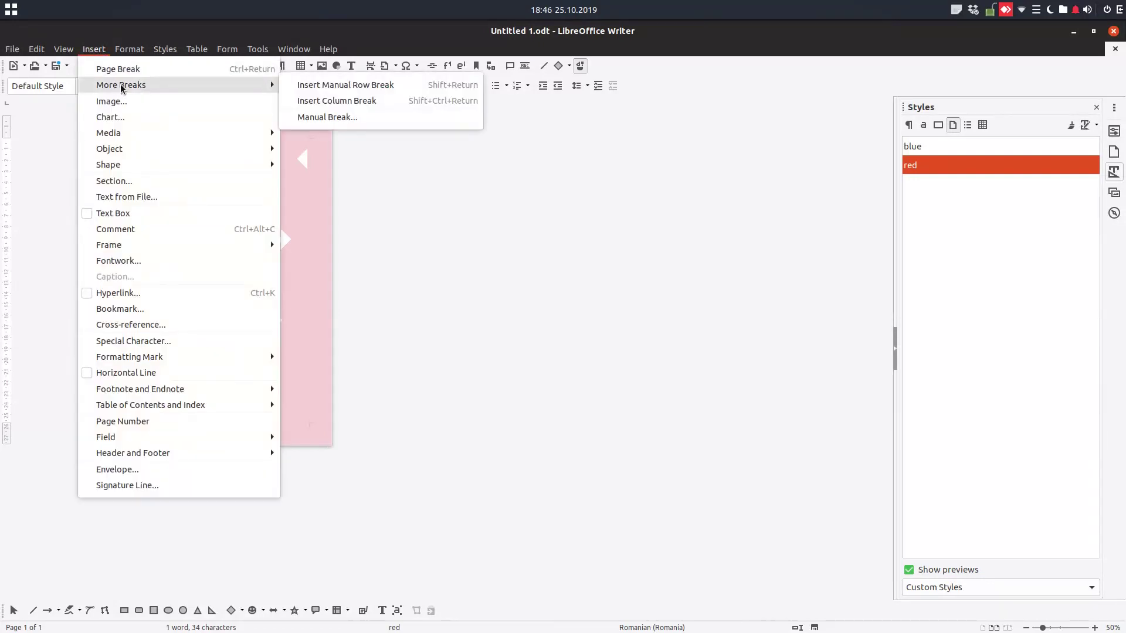
pyautogui.click(298, 118)
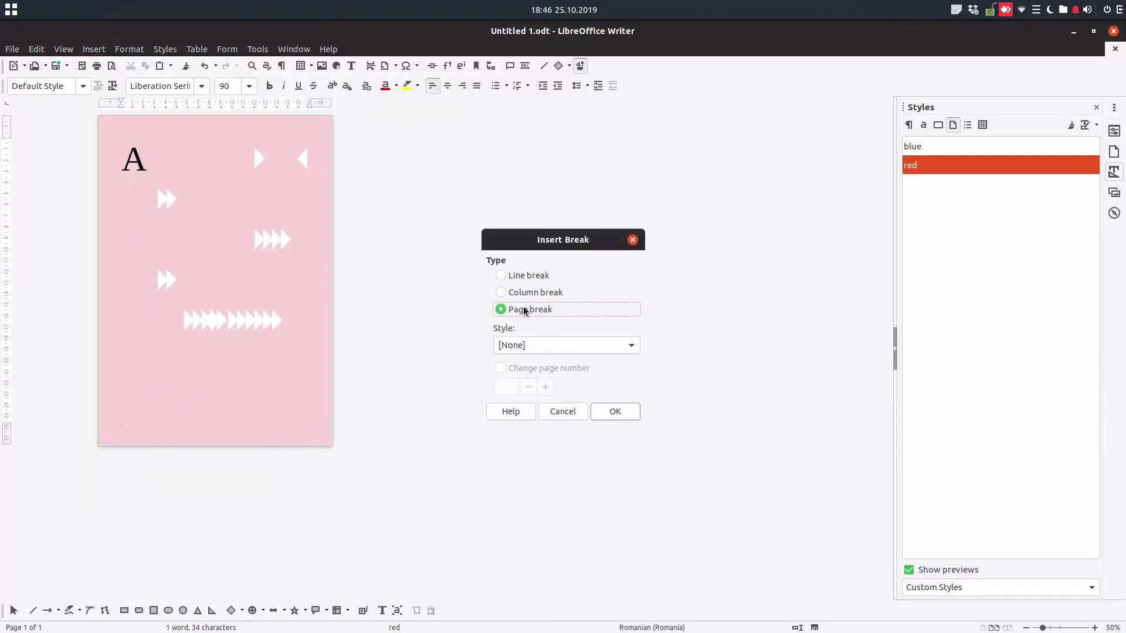
pyautogui.click(549, 345)
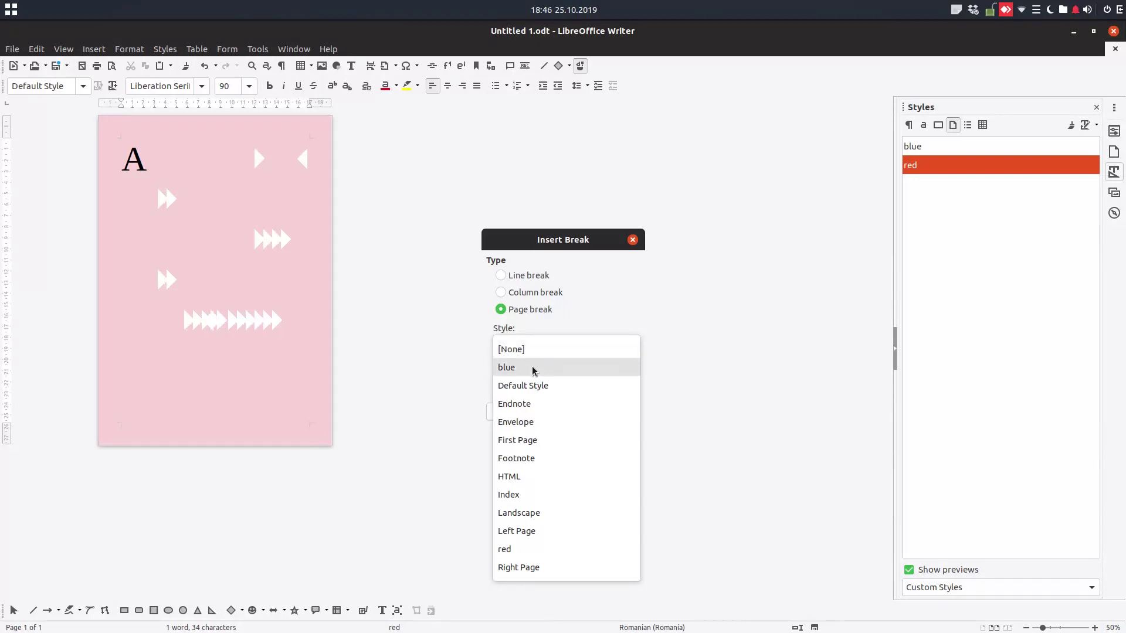
pyautogui.click(532, 369)
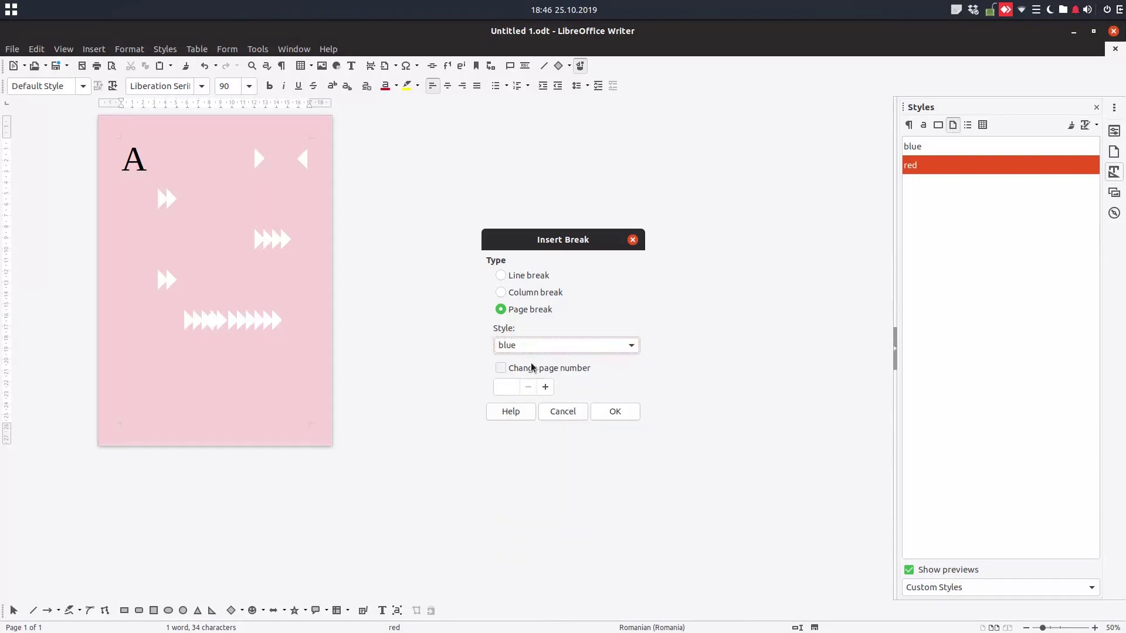
pyautogui.click(629, 413)
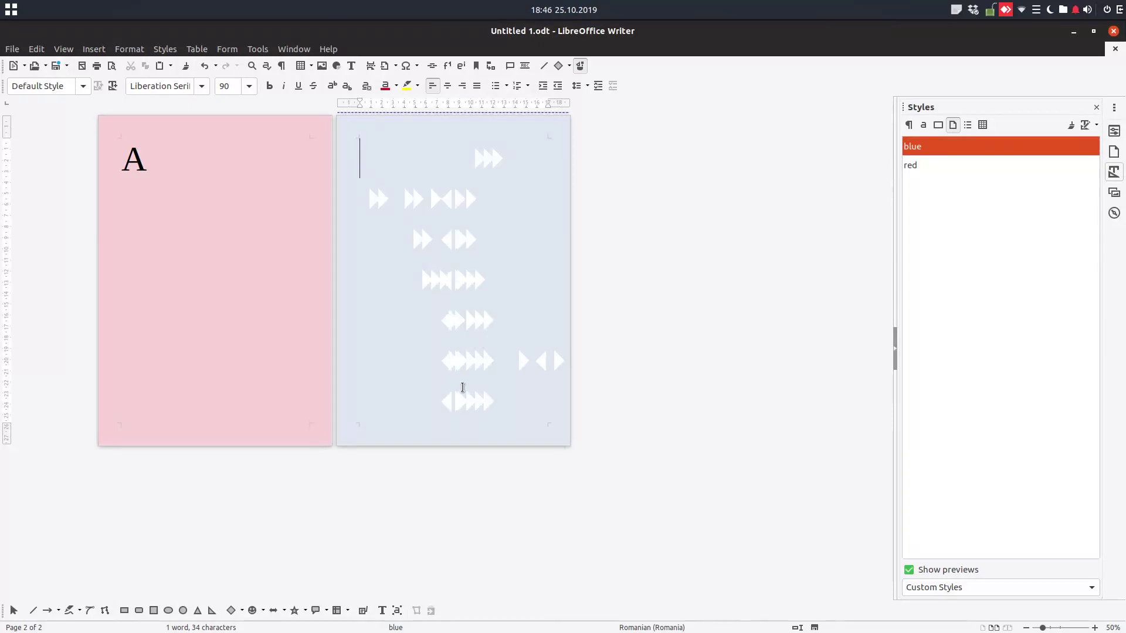
pyautogui.click(472, 392)
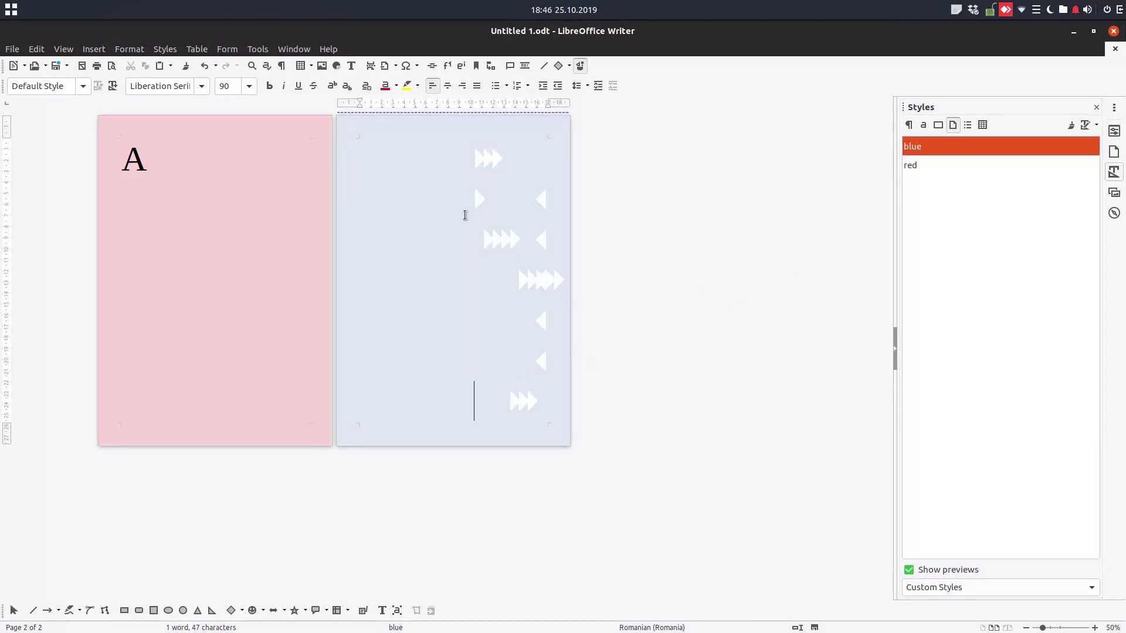
# Return to the pink page and type a large B below A.
pyautogui.click(206, 189)
pyautogui.click(198, 156)
pyautogui.press('BackSpace')
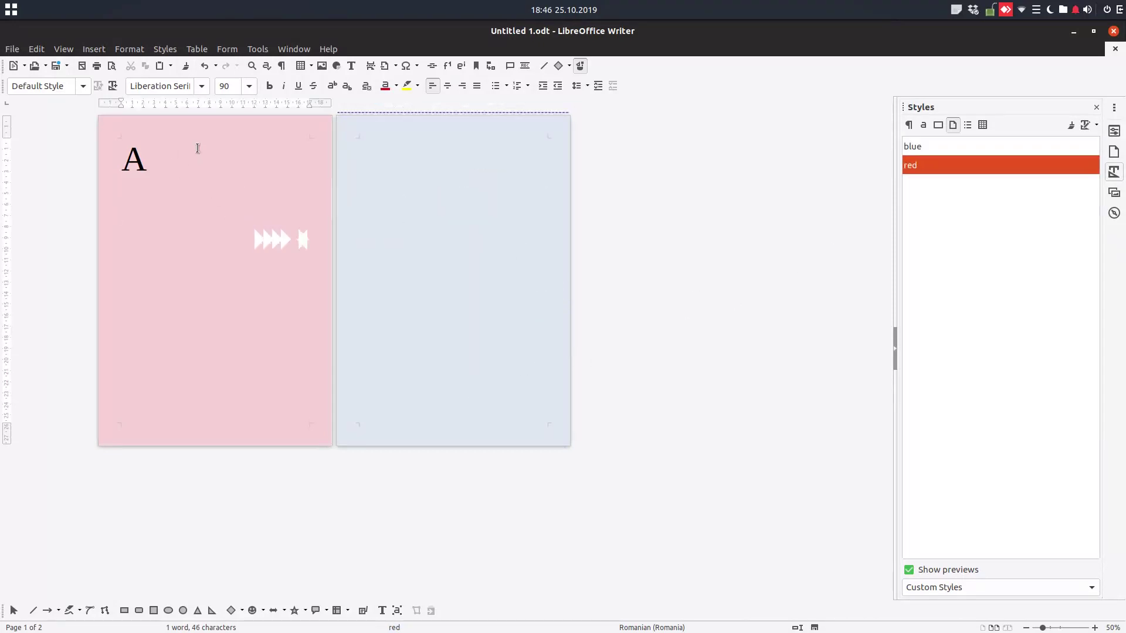
pyautogui.press('Return')
pyautogui.press('Return')
pyautogui.press('Return')
pyautogui.press('Return')
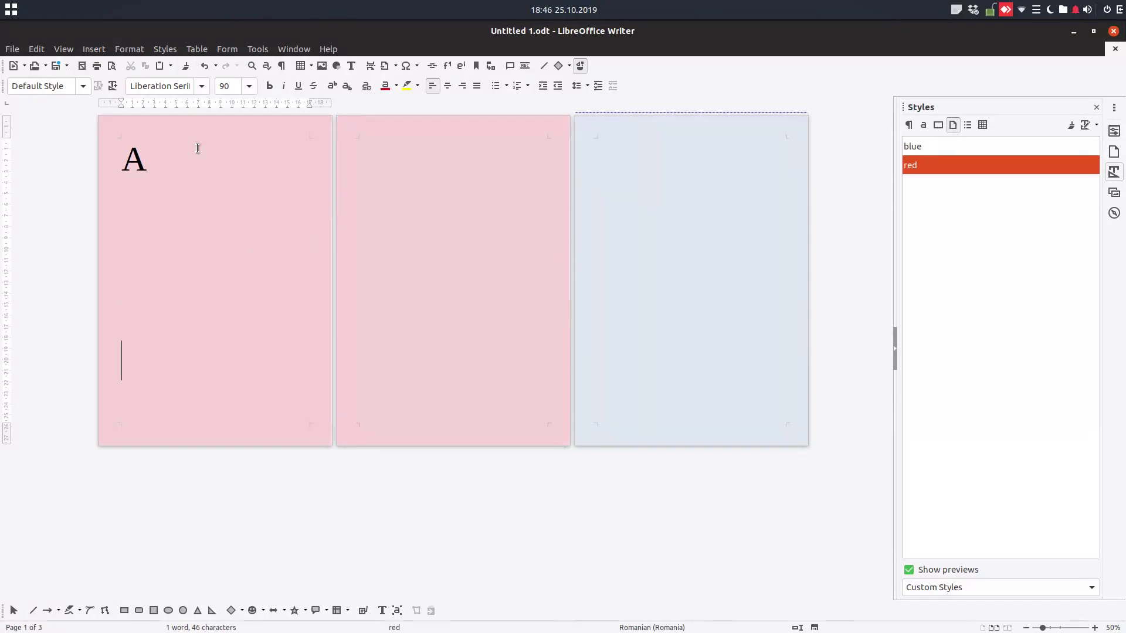
pyautogui.write('B')
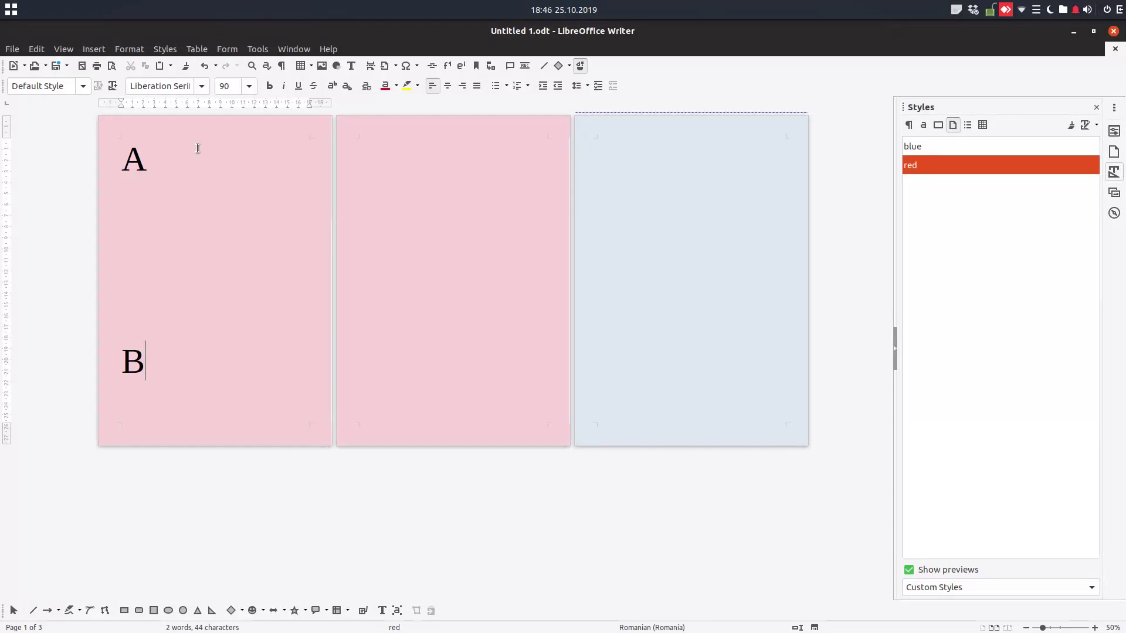
pyautogui.press('BackSpace')
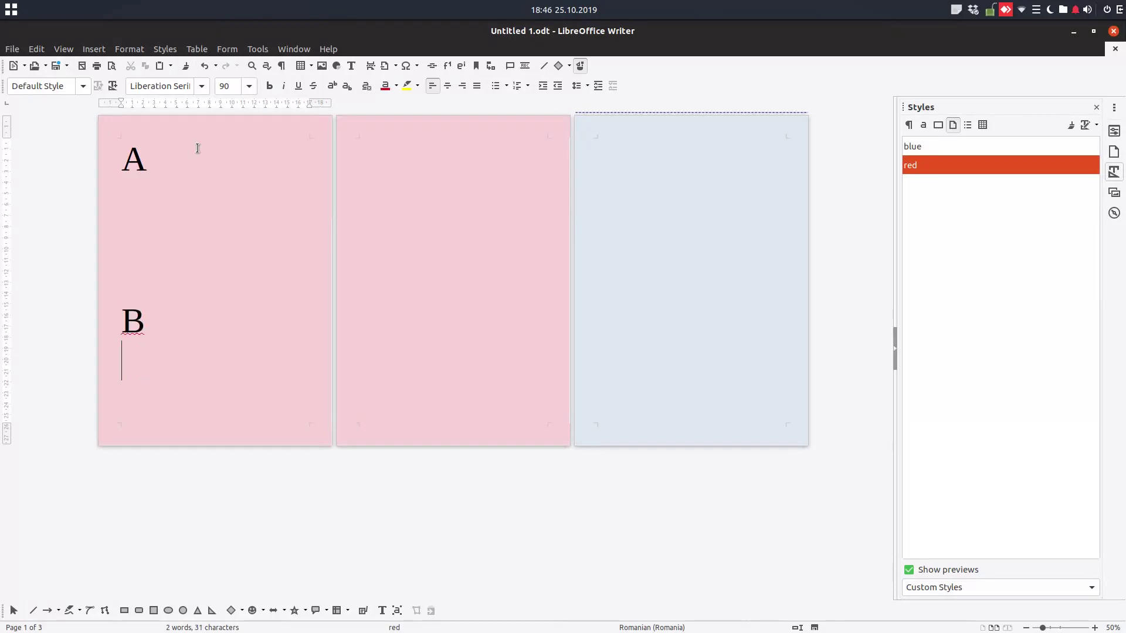
# Delete the empty pages after B and add a new line reading C.
pyautogui.hotkey('shift', 'Down')
pyautogui.hotkey('shift', 'Down')
pyautogui.hotkey('shift', 'Down')
pyautogui.hotkey('shift', 'Down')
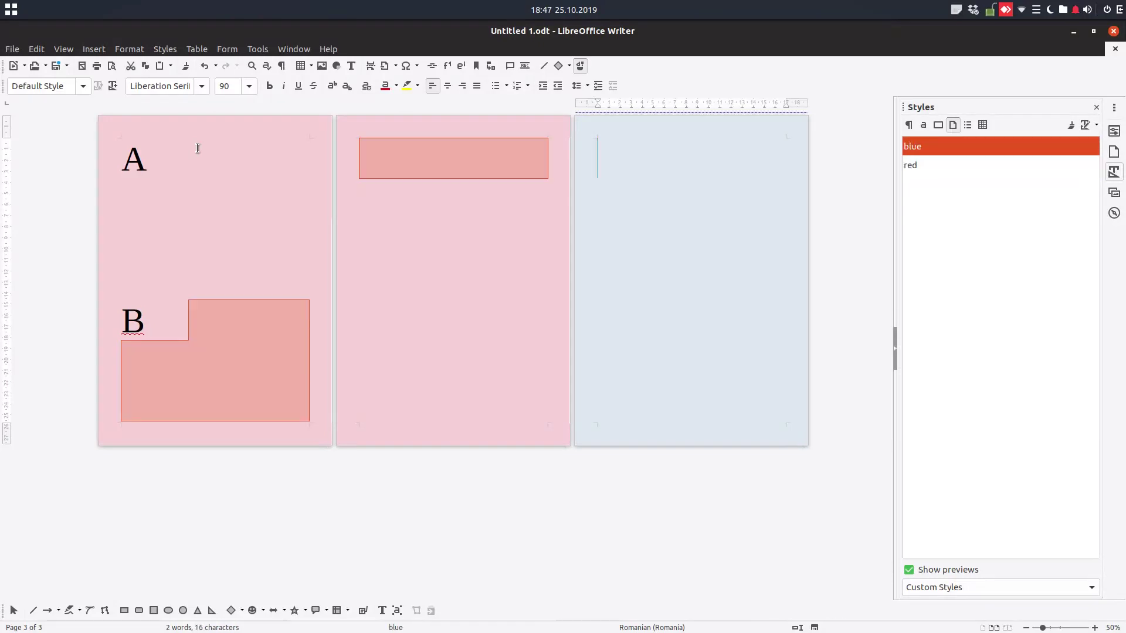
pyautogui.press('Delete')
pyautogui.press('BackSpace')
pyautogui.press('BackSpace')
pyautogui.press('BackSpace')
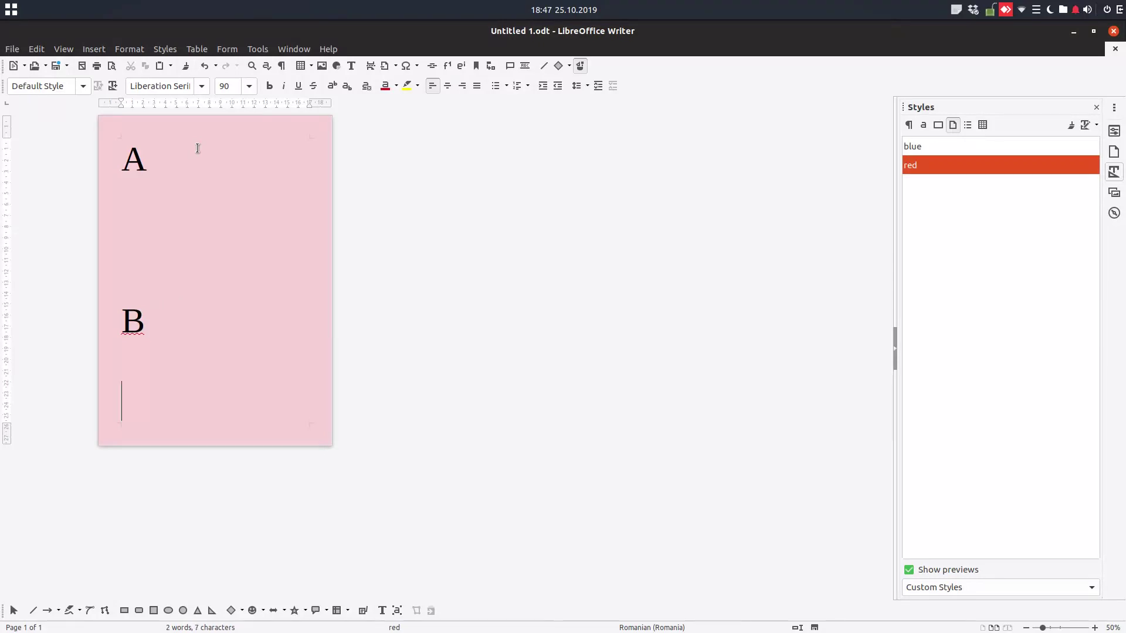
pyautogui.press('Return')
pyautogui.write('C')
# Insert a manual page break that starts a 'blue' styled page.
pyautogui.click(68, 51)
pyautogui.moveTo(93, 50)
pyautogui.moveTo(113, 91)
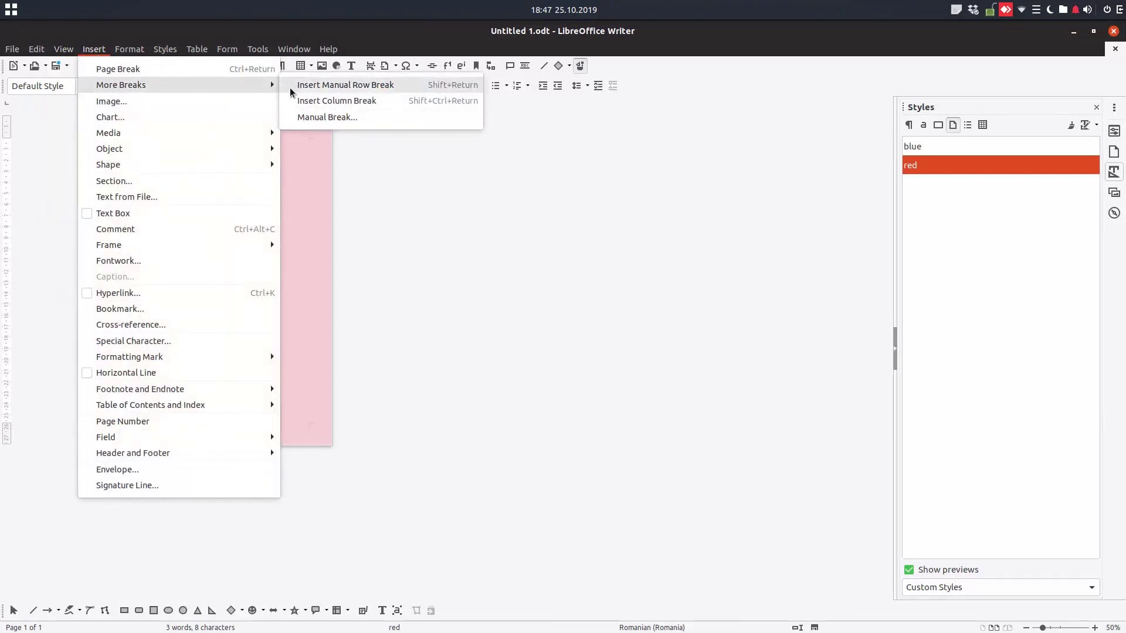
pyautogui.click(317, 117)
pyautogui.click(561, 346)
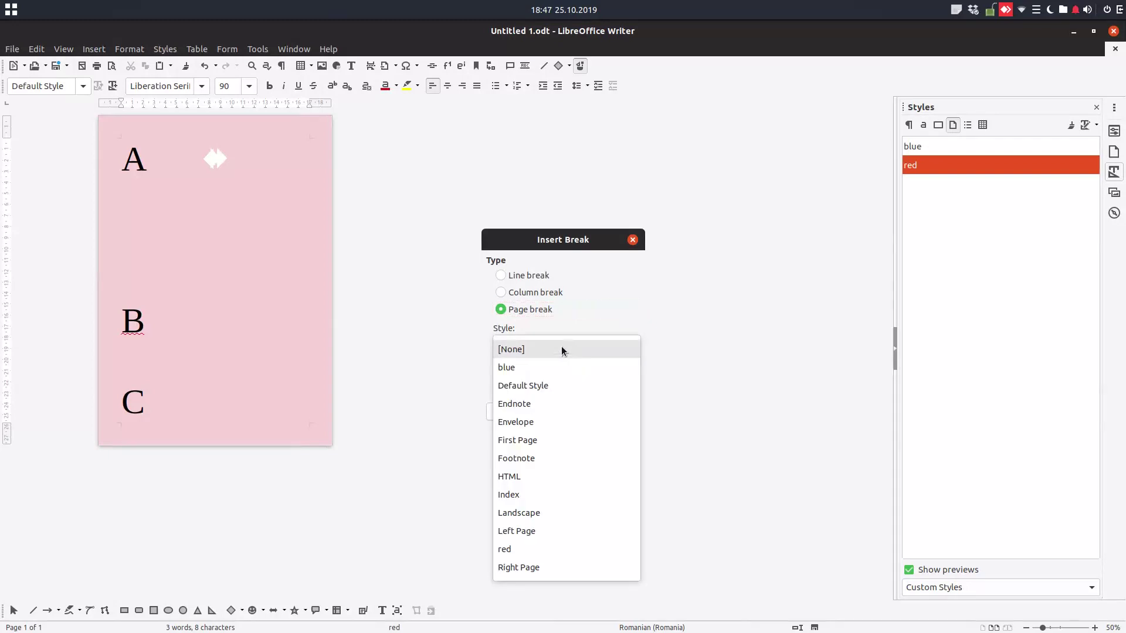
pyautogui.click(544, 373)
pyautogui.click(599, 405)
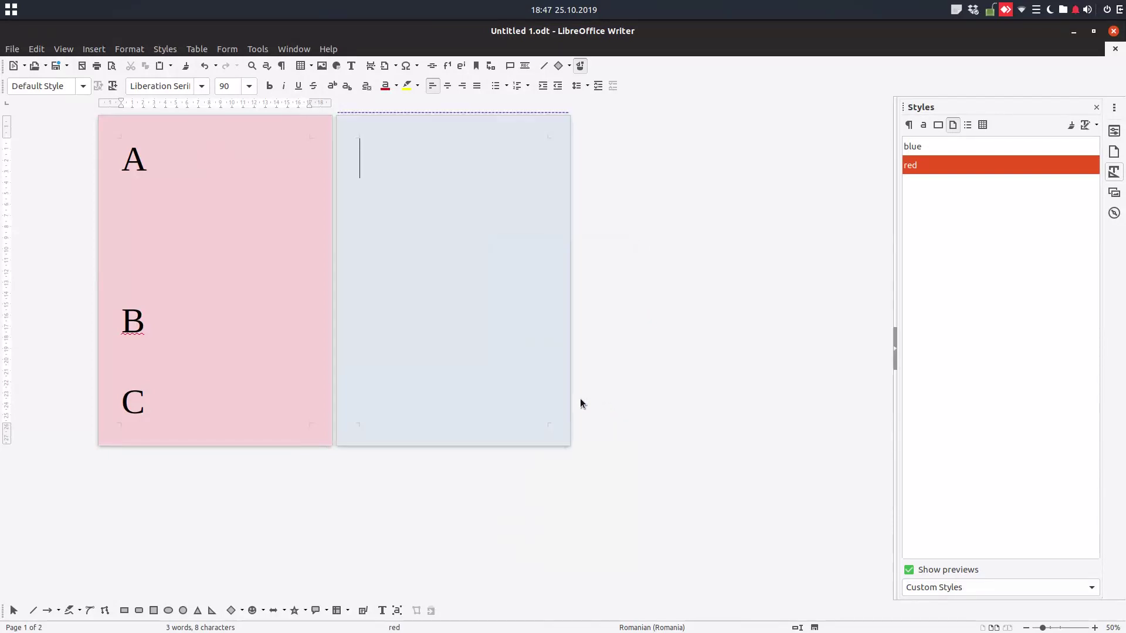
# After C, start a new red page holding 'nnx' and two 'a' lines, removing the surplus page.
pyautogui.click(234, 394)
pyautogui.click(205, 397)
pyautogui.click(153, 392)
pyautogui.hotkey('ctrl', 'Return')
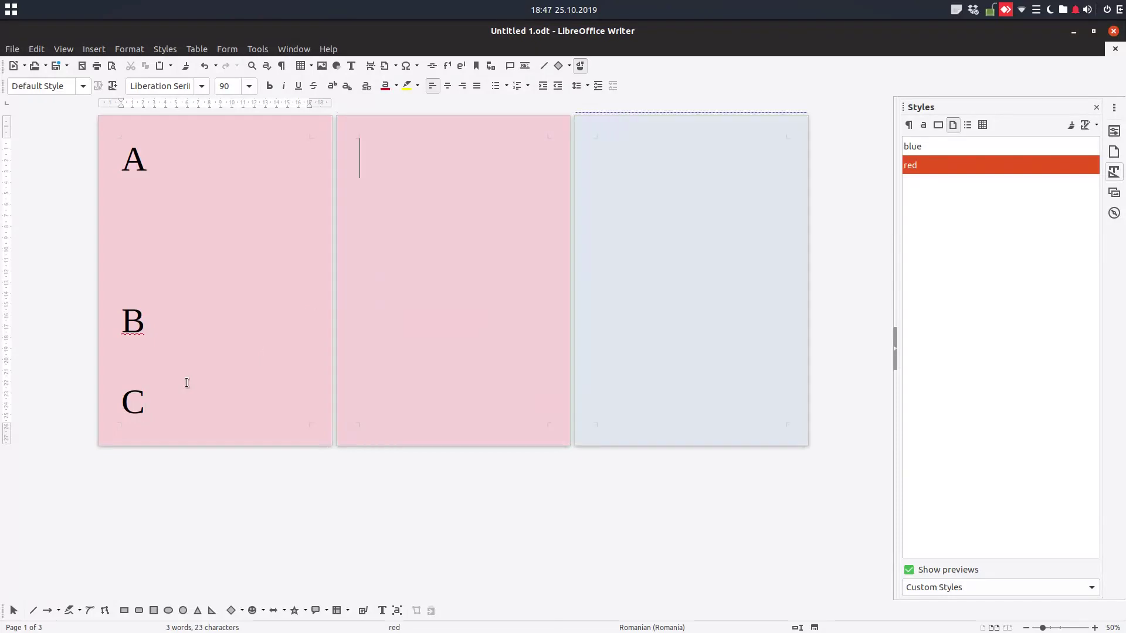
pyautogui.write('nnx')
pyautogui.press('Return')
pyautogui.press('Return')
pyautogui.press('Return')
pyautogui.press('Return')
pyautogui.press('Return')
pyautogui.write('a')
pyautogui.press('Return')
pyautogui.write('a')
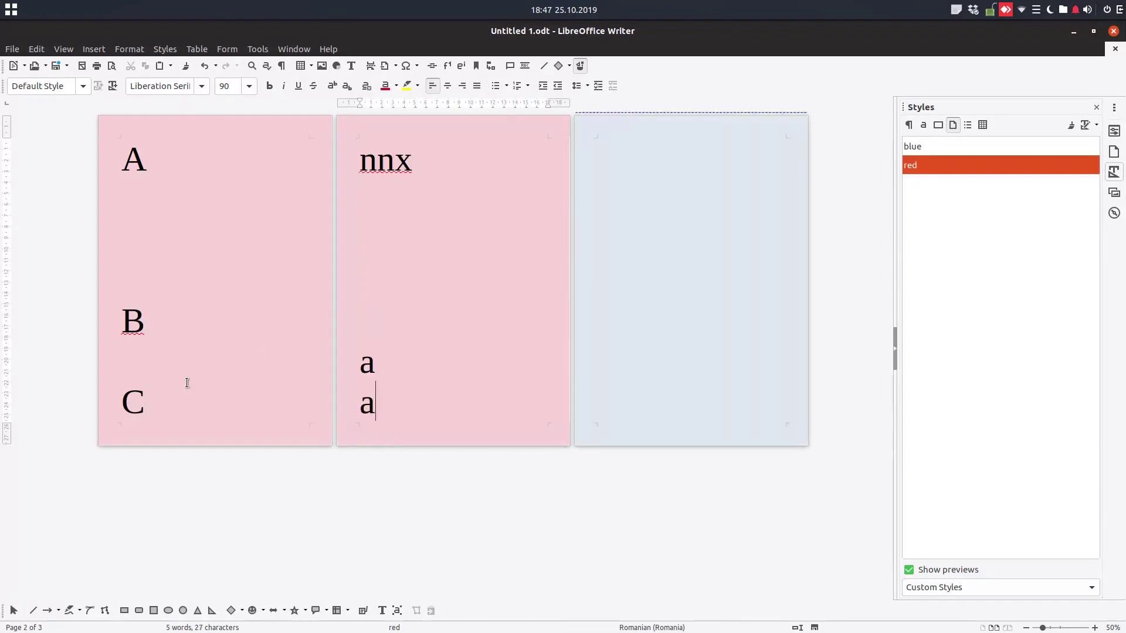
pyautogui.hotkey('ctrl', 'Return')
pyautogui.click(444, 262)
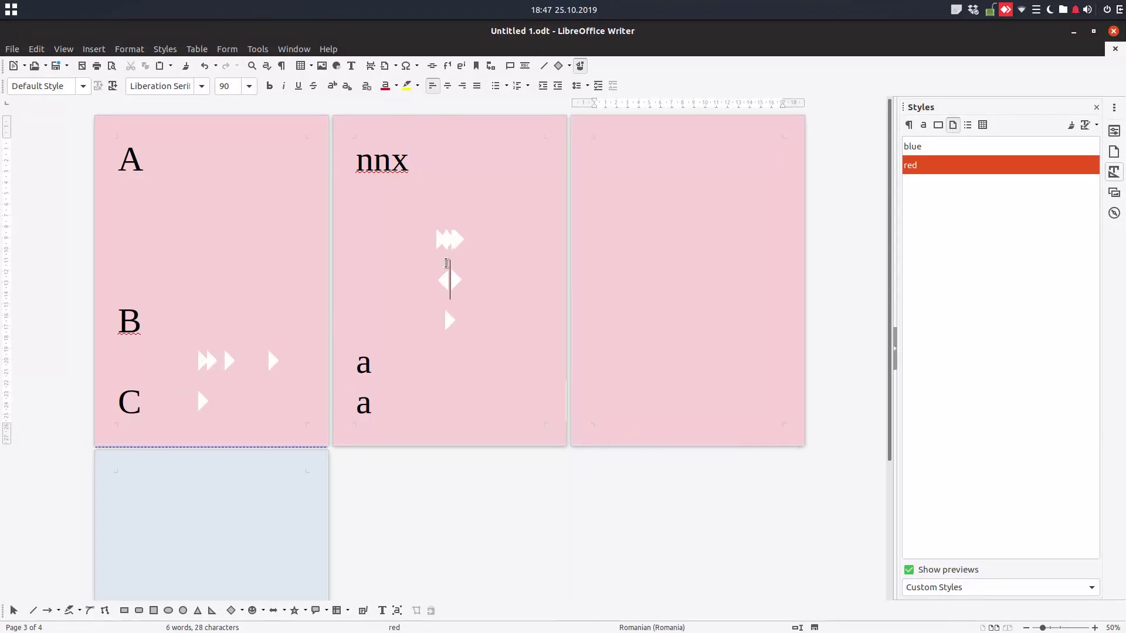
pyautogui.press('Delete')
pyautogui.press('Delete')
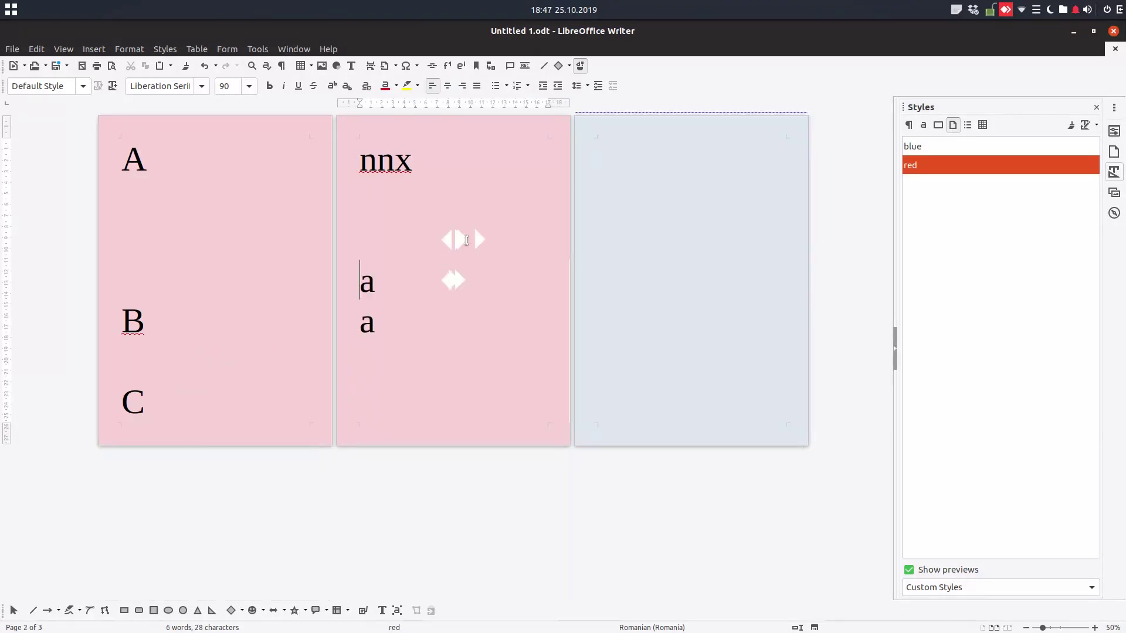
# Type 'ndssdbhhbsdss' and 'dsd' on the blue page and 'sdsdsddsd' on a second blue page.
pyautogui.click(624, 157)
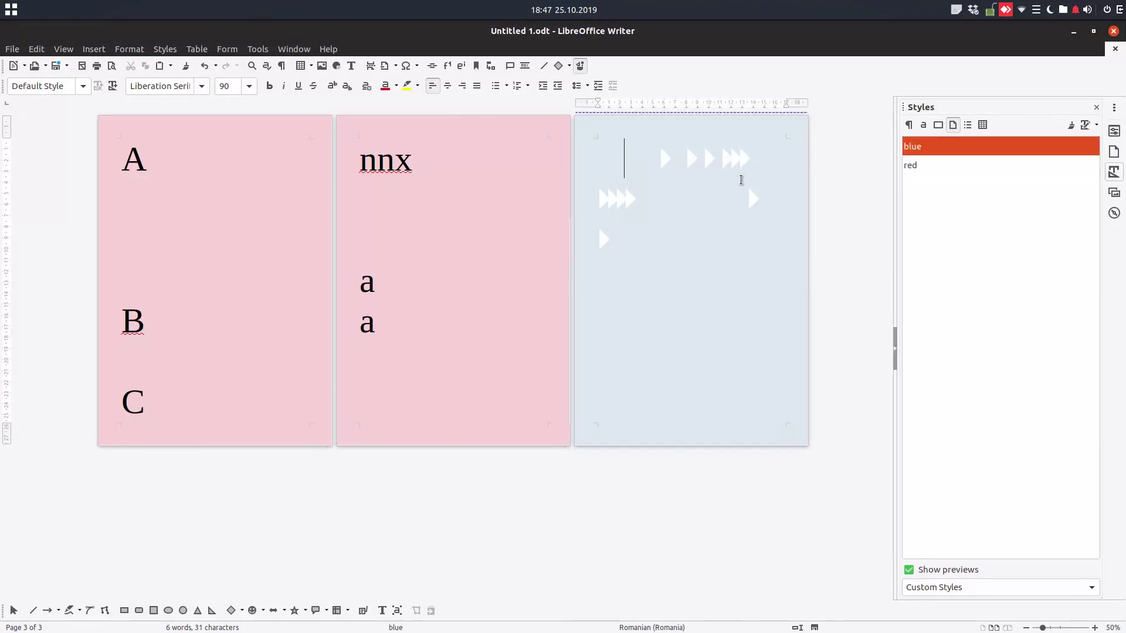
pyautogui.write('ndssdbhhbsdss')
pyautogui.press('Return')
pyautogui.write('d')
pyautogui.press('Return')
pyautogui.write('sd')
pyautogui.press('Return')
pyautogui.press('Return')
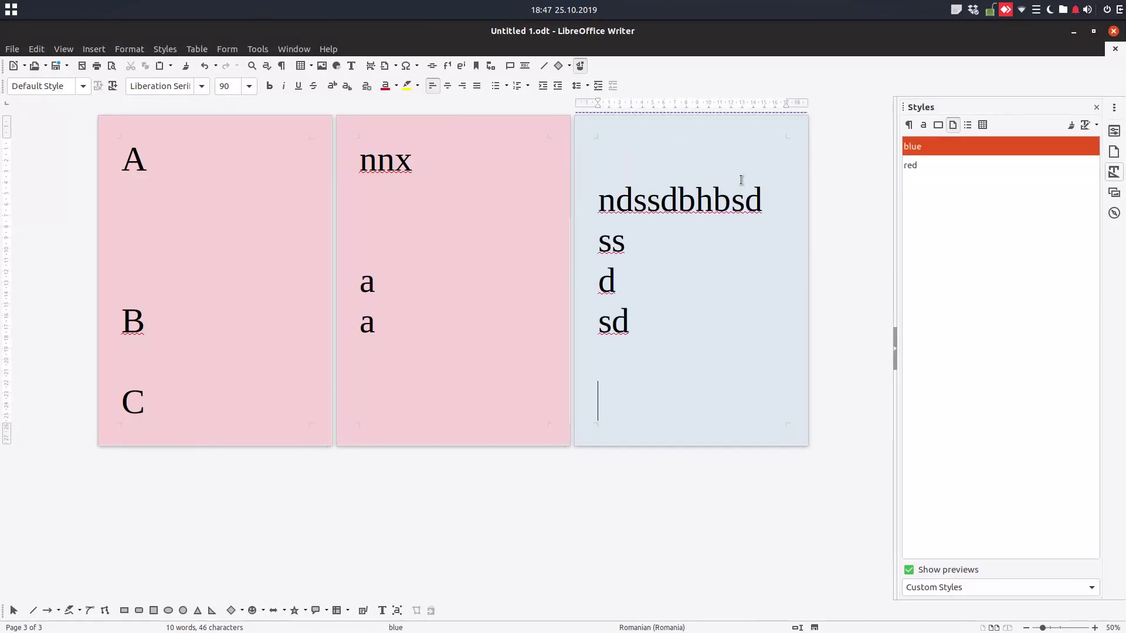
pyautogui.press('Return')
pyautogui.write('sdsdsddsd')
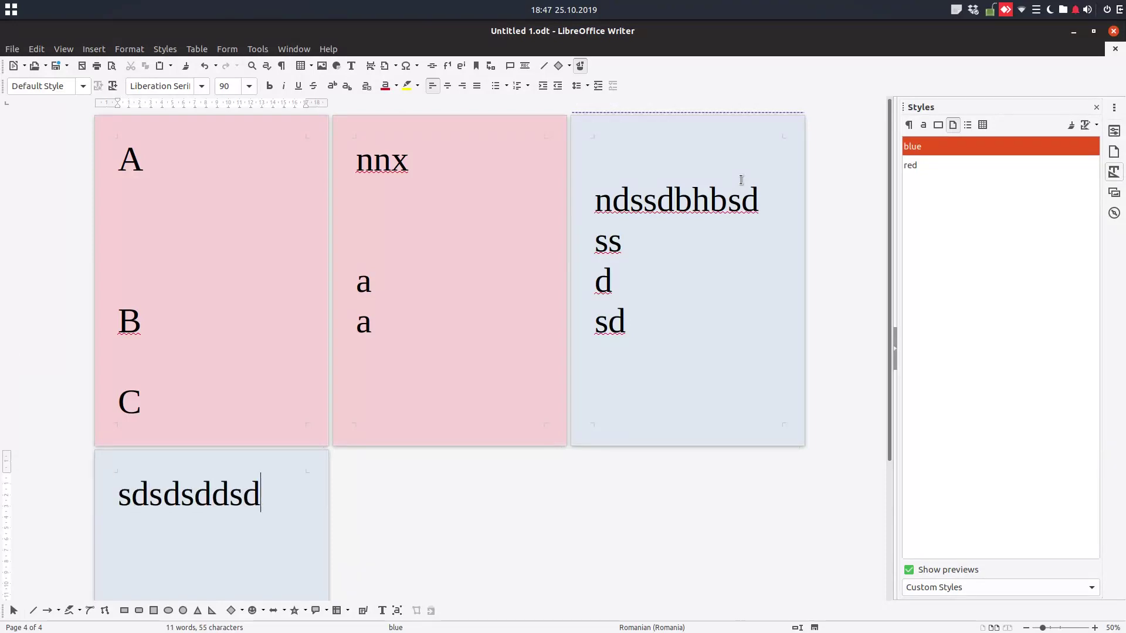
pyautogui.click(676, 177)
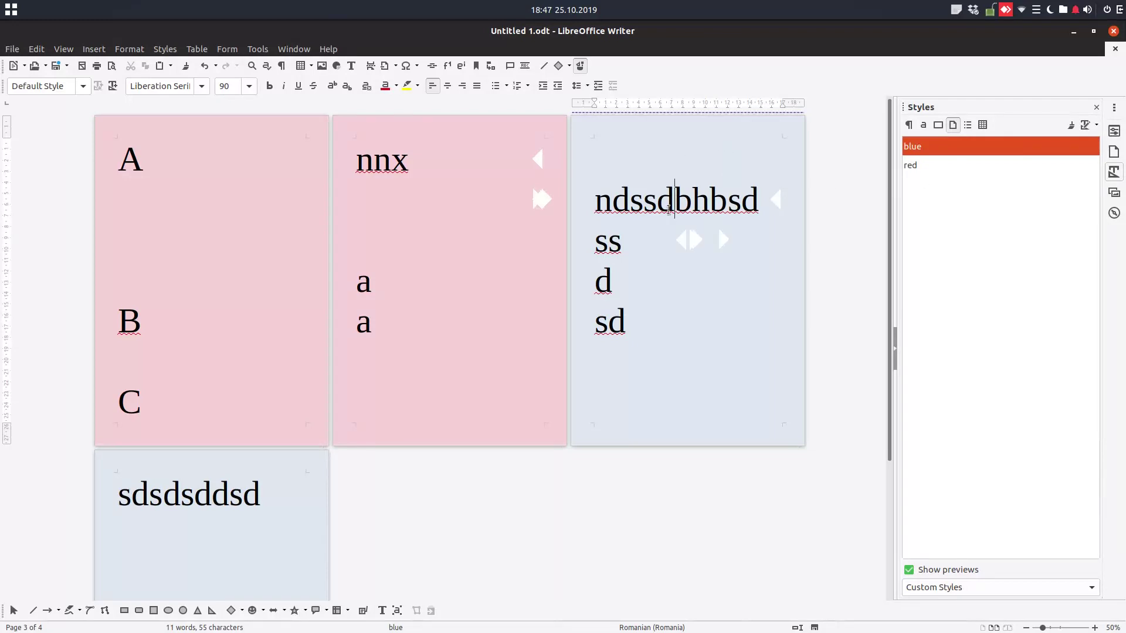
# Change the 'blue' page style to landscape orientation with 6,00 cm left, right, top and bottom margins.
pyautogui.rightClick(919, 150)
pyautogui.click(940, 177)
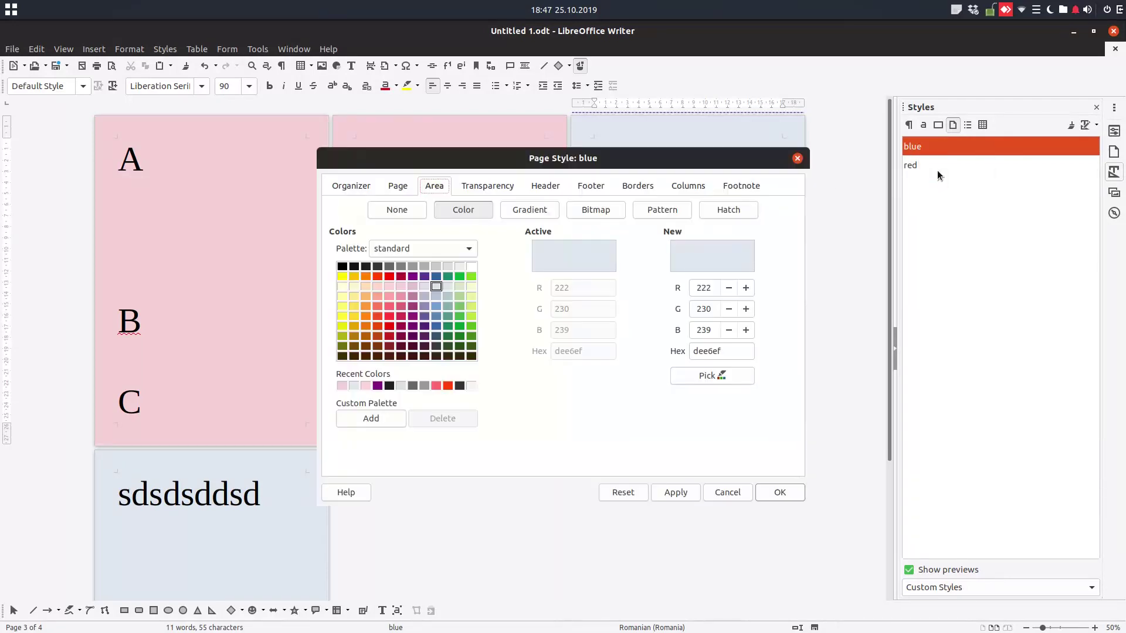
pyautogui.click(397, 185)
pyautogui.click(441, 302)
pyautogui.click(429, 334)
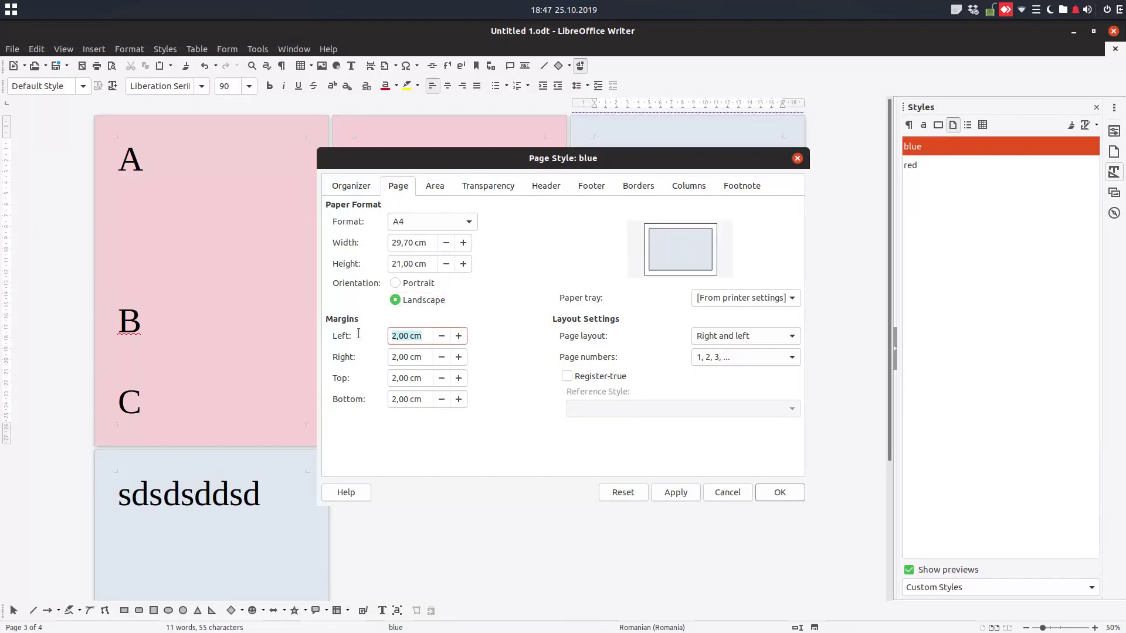
pyautogui.write('6')
pyautogui.press('Tab')
pyautogui.write('6')
pyautogui.press('Tab')
pyautogui.write('6')
pyautogui.press('Tab')
pyautogui.write('6')
pyautogui.press('Tab')
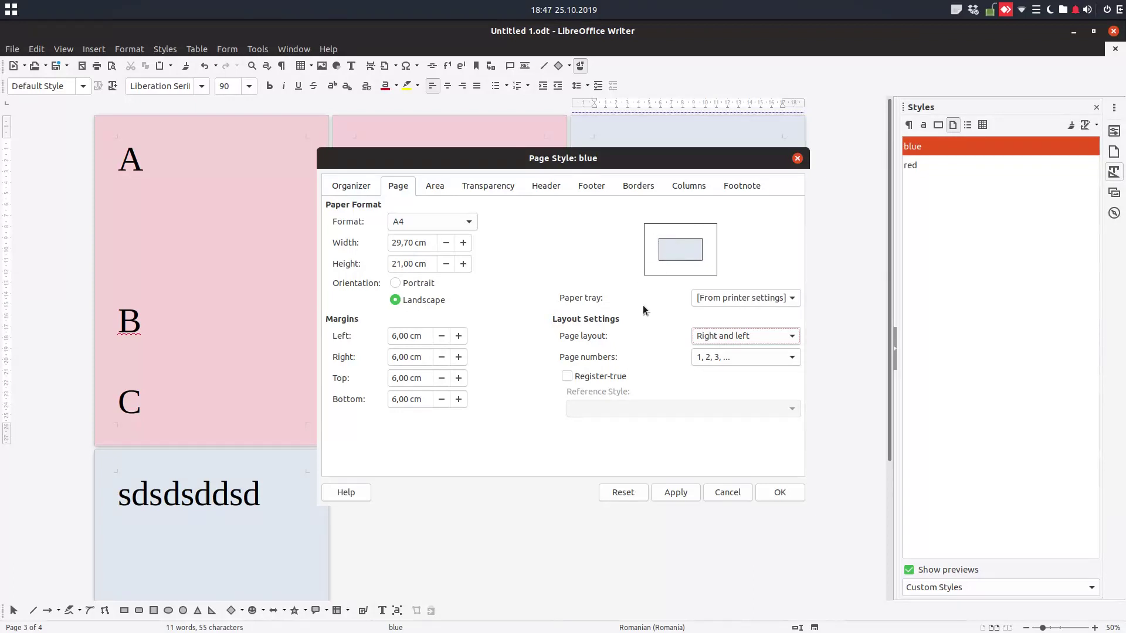
pyautogui.click(678, 490)
pyautogui.click(773, 491)
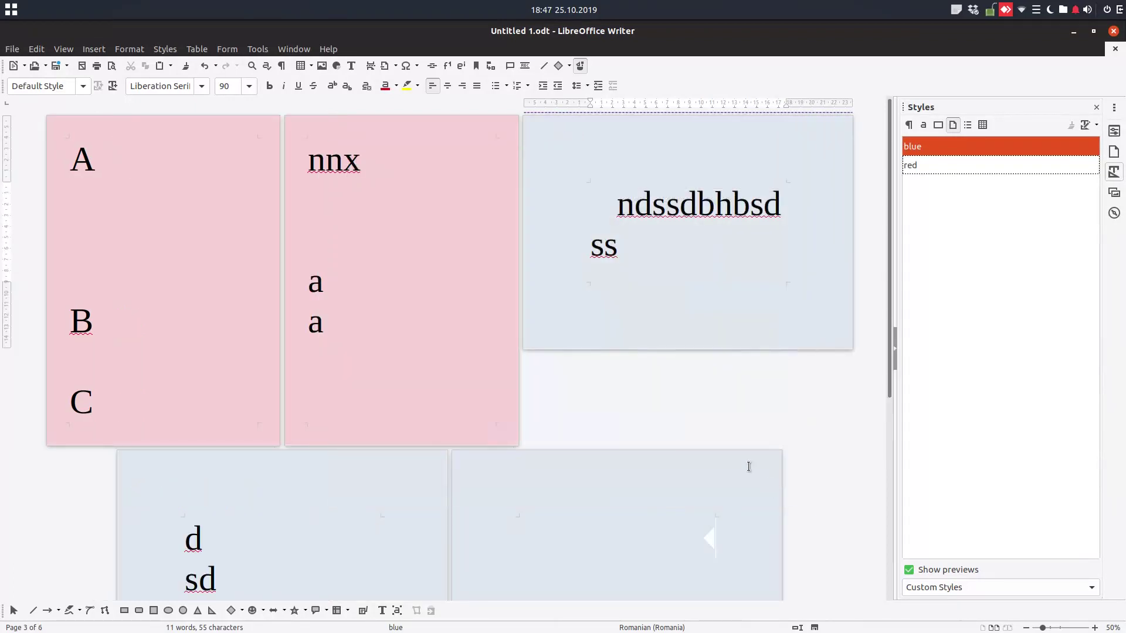
# Centre the upper 'a' line on page 2 and add 'asasa' below it and on a new red page.
pyautogui.scroll(-4, 504, 386)
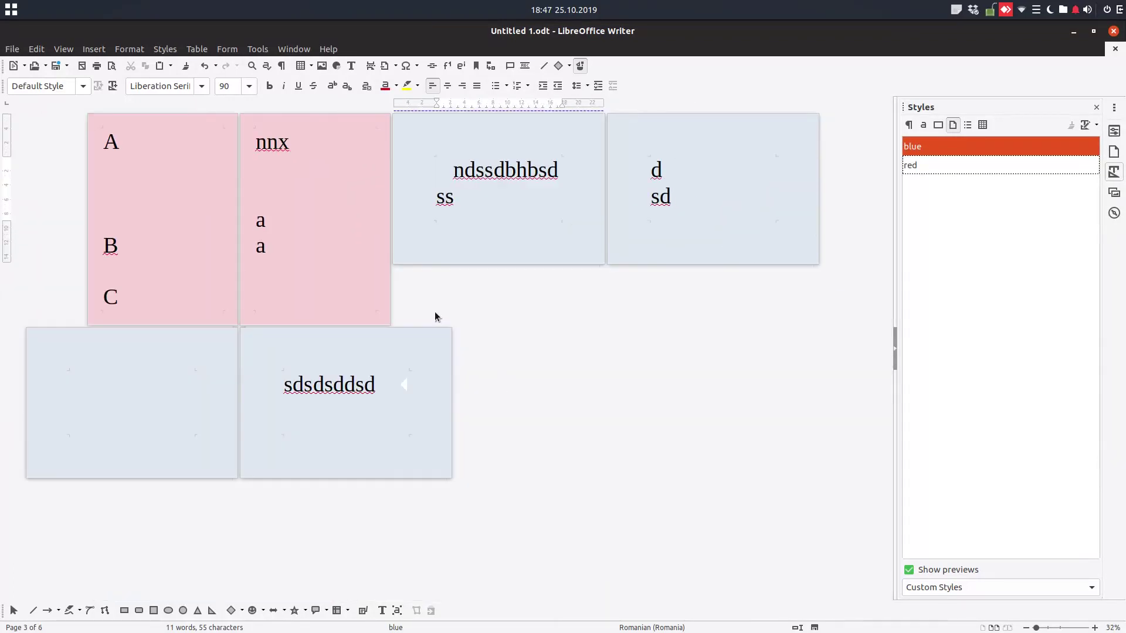
pyautogui.click(320, 206)
pyautogui.hotkey('ctrl', 'e')
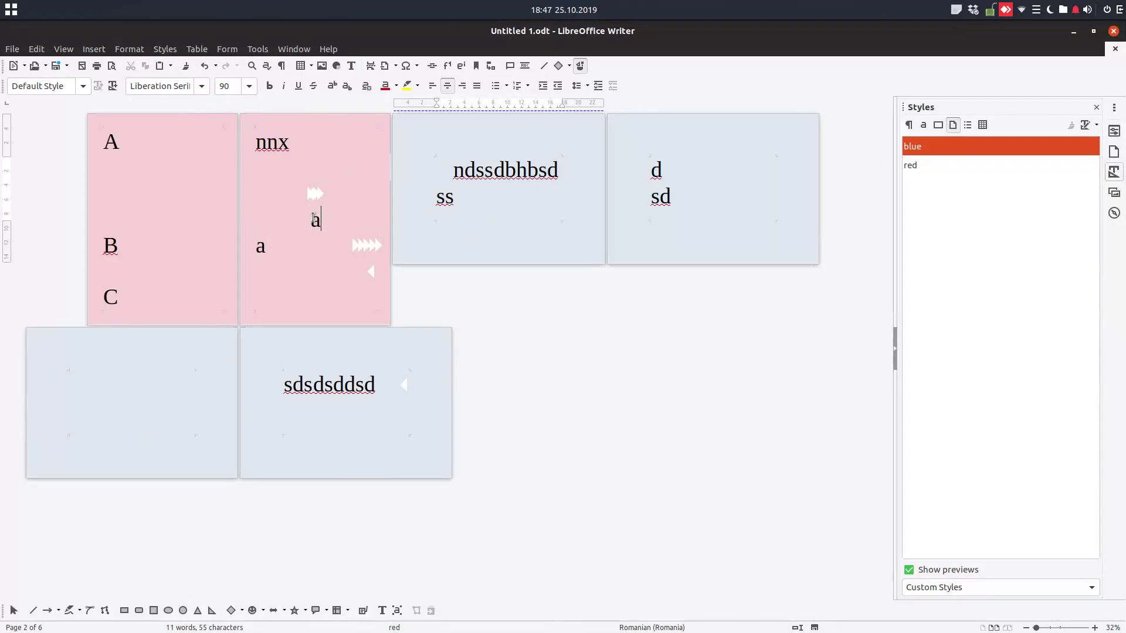
pyautogui.click(476, 189)
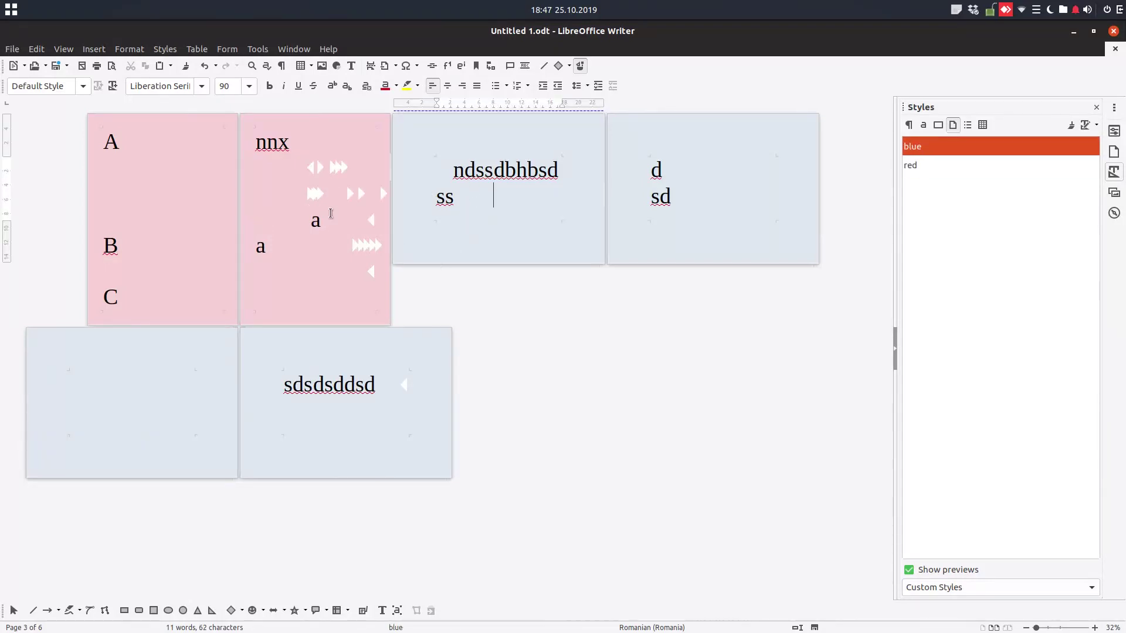
pyautogui.press('Return')
pyautogui.click(343, 256)
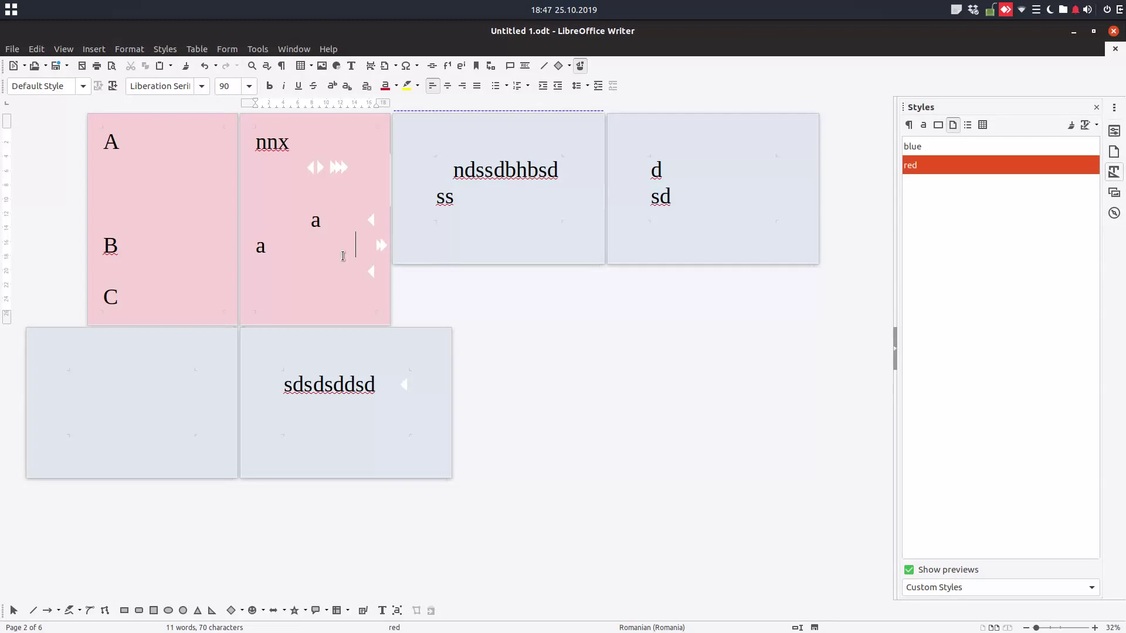
pyautogui.press('Return')
pyautogui.write('asasa')
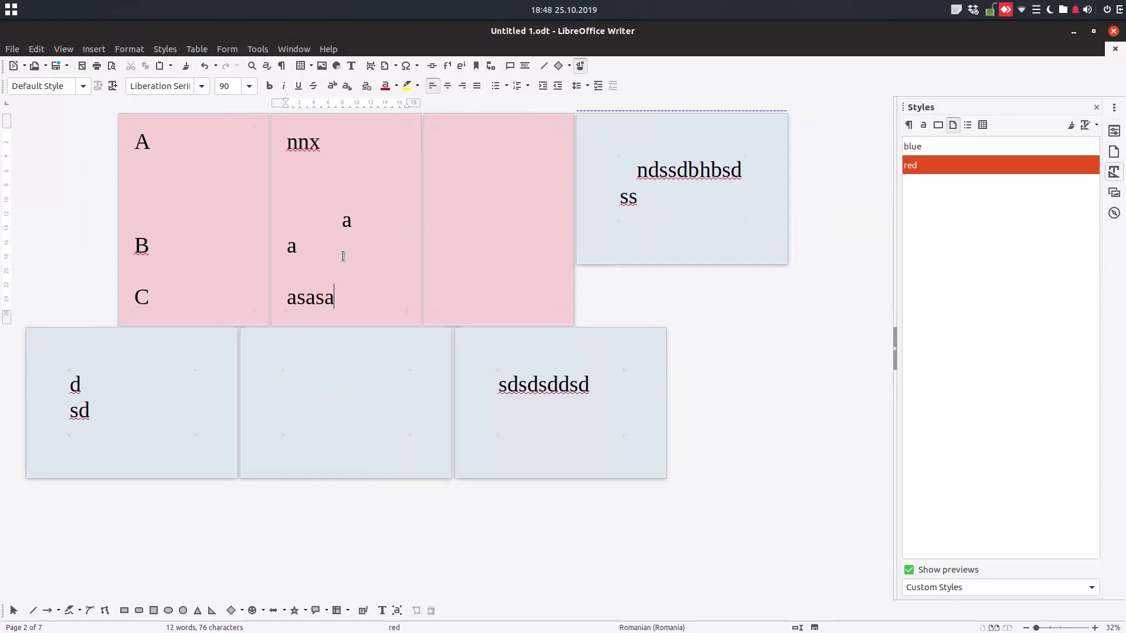
pyautogui.hotkey('ctrl', 'Return')
pyautogui.write('asasa')
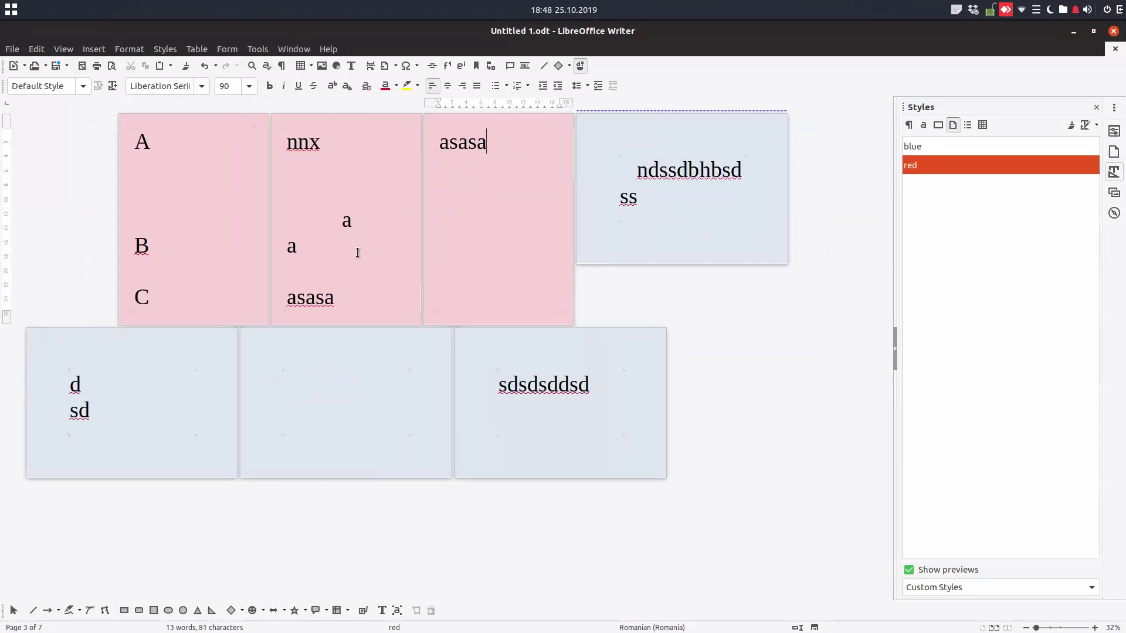
# Add 'asa' and 'ssas sasas' to the text of the first blue landscape page.
pyautogui.click(668, 213)
pyautogui.click(623, 146)
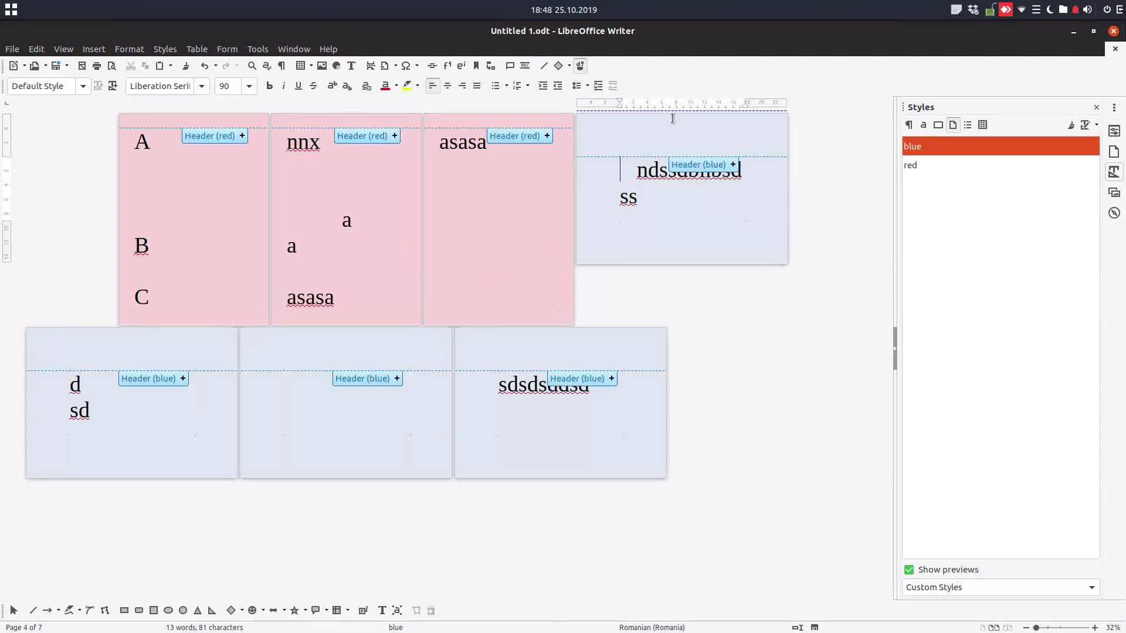
pyautogui.write('asa')
pyautogui.press('Right')
pyautogui.write('s')
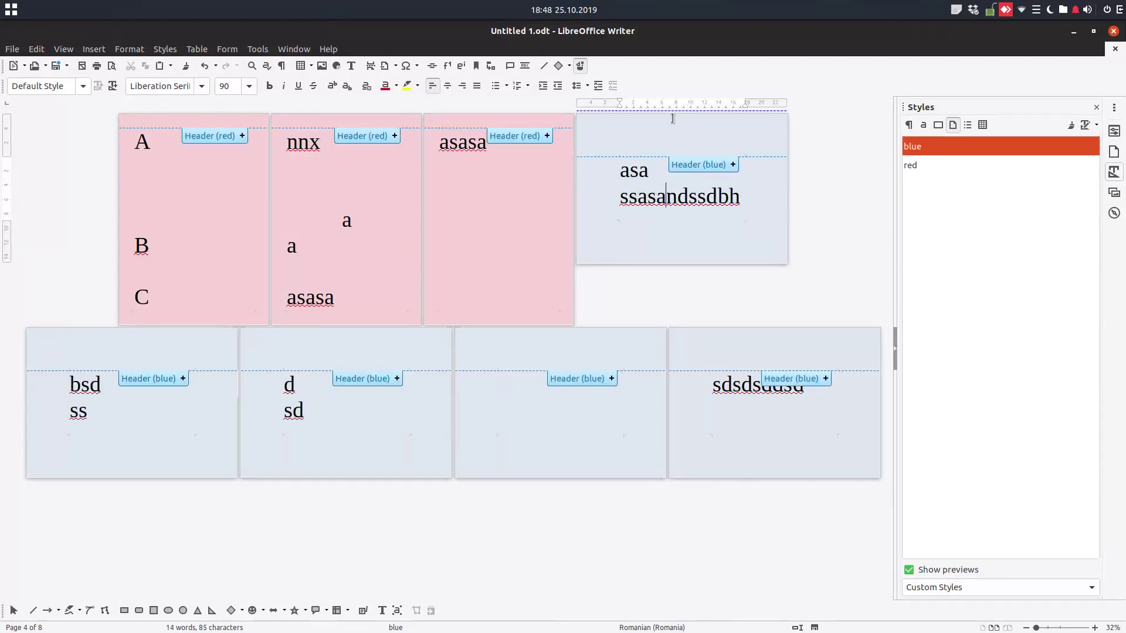
pyautogui.write('sas sasas')
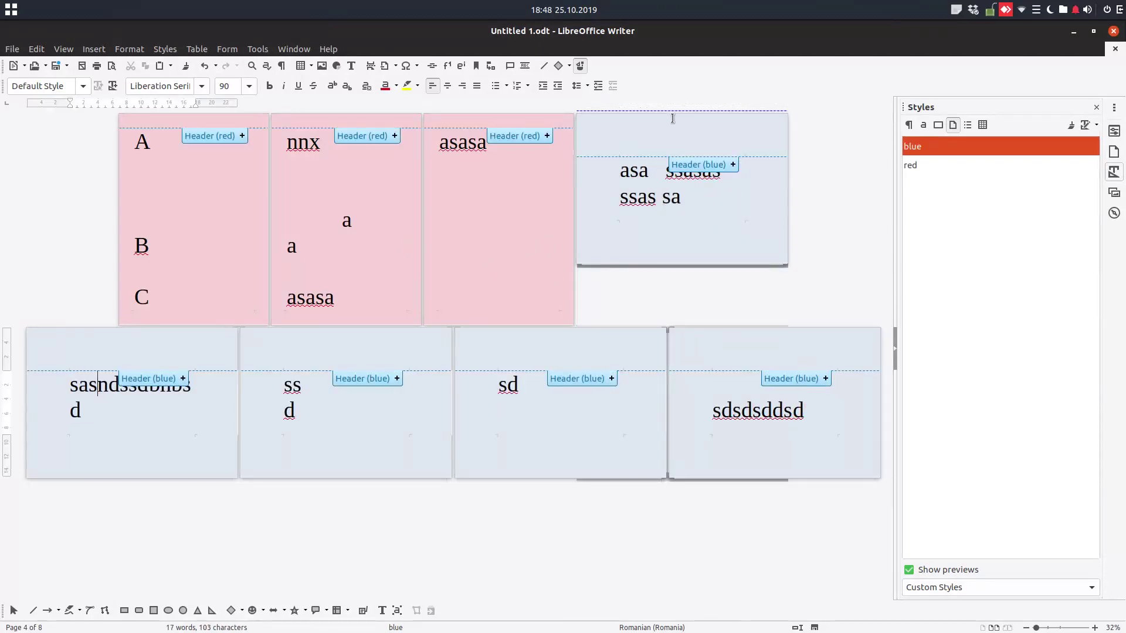
pyautogui.click(731, 411)
pyautogui.click(807, 406)
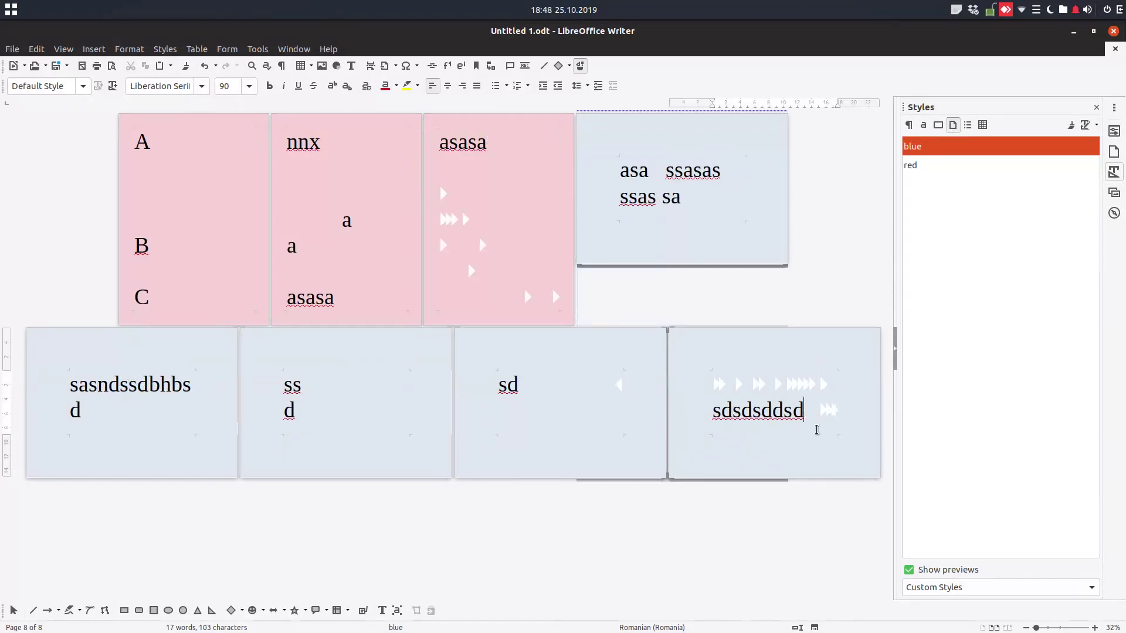
# Insert a manual page break after 'sdsdsddsd' so the next page uses the 'red' style.
pyautogui.click(119, 50)
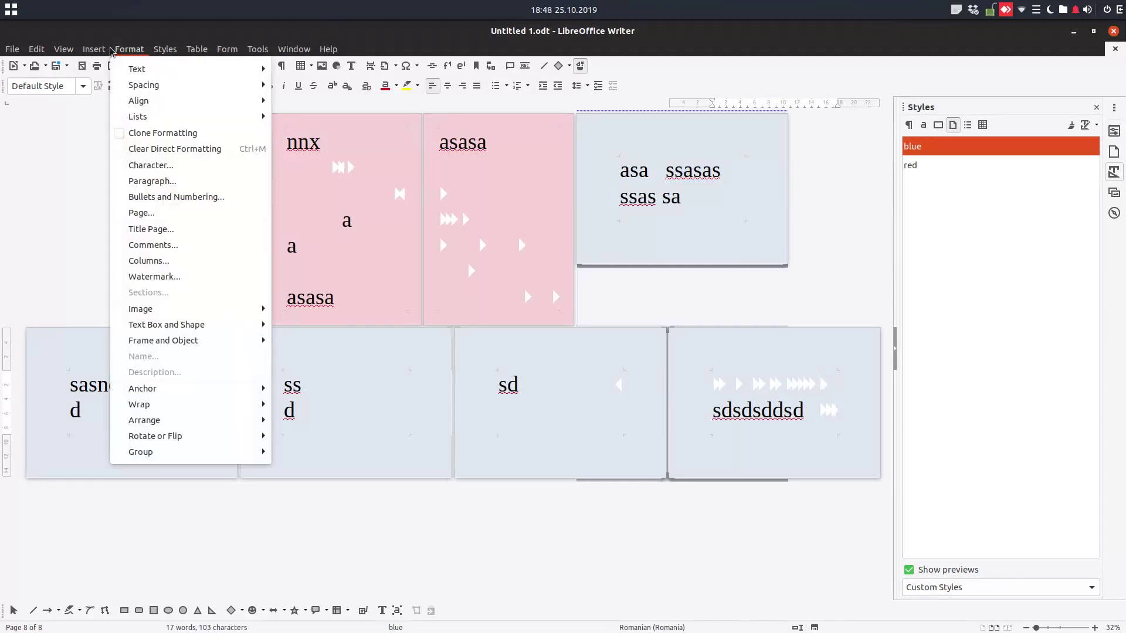
pyautogui.moveTo(99, 51)
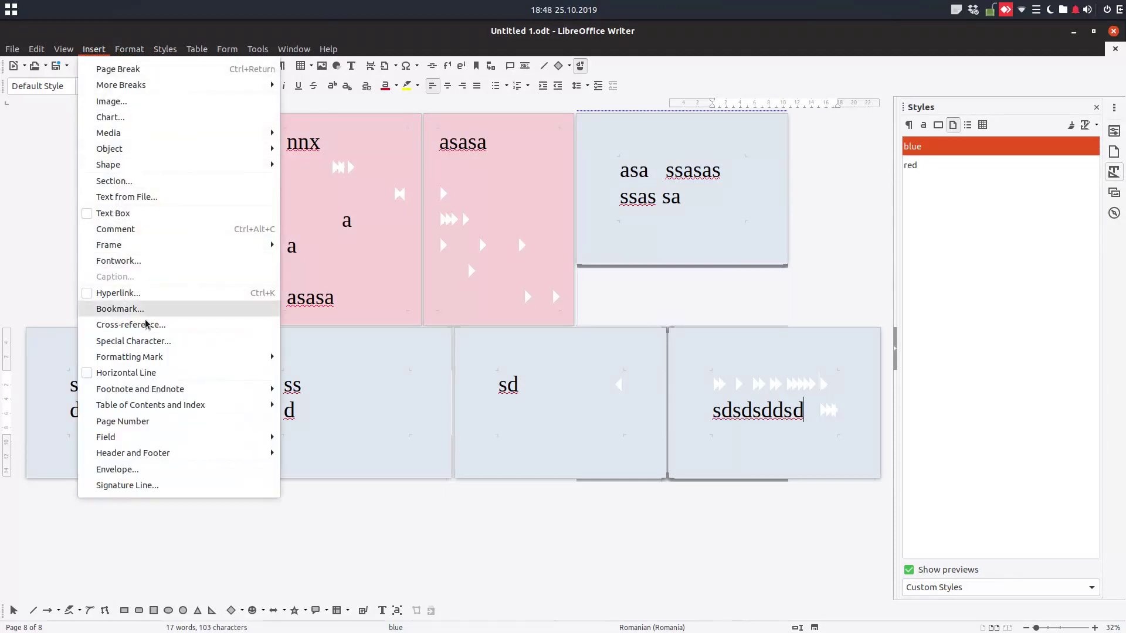
pyautogui.moveTo(145, 85)
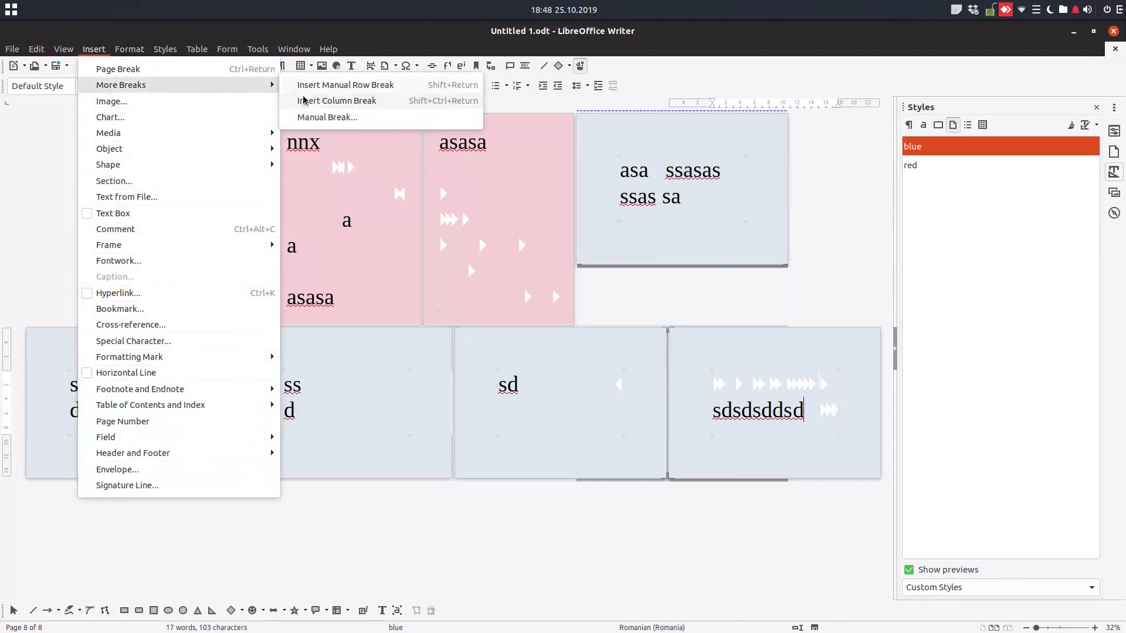
pyautogui.click(317, 118)
pyautogui.click(550, 346)
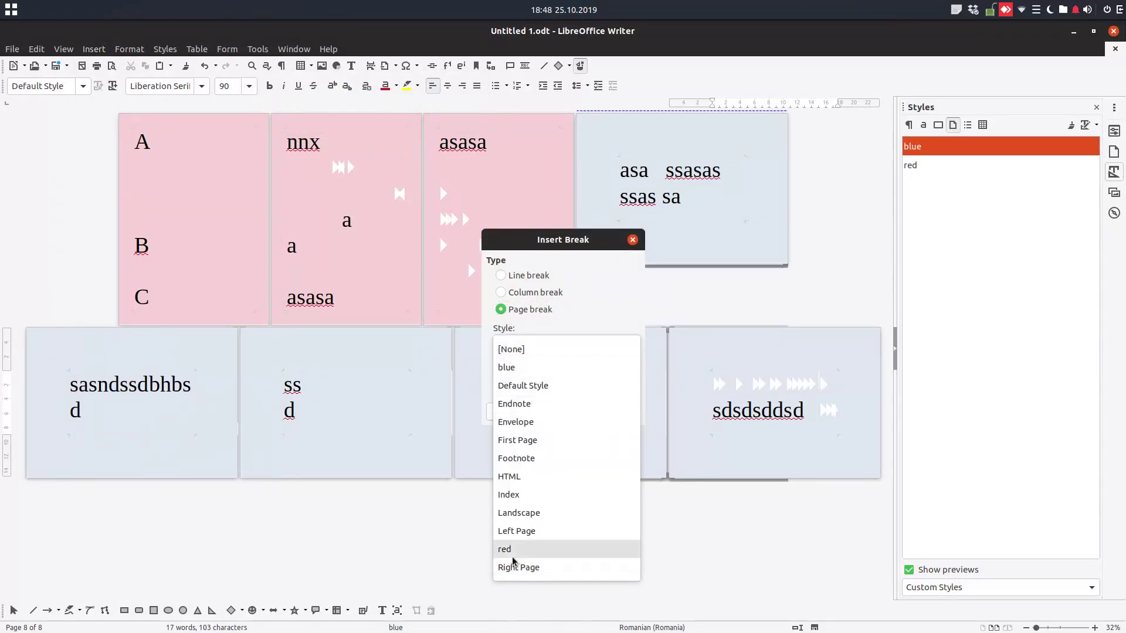
pyautogui.click(512, 554)
pyautogui.click(611, 412)
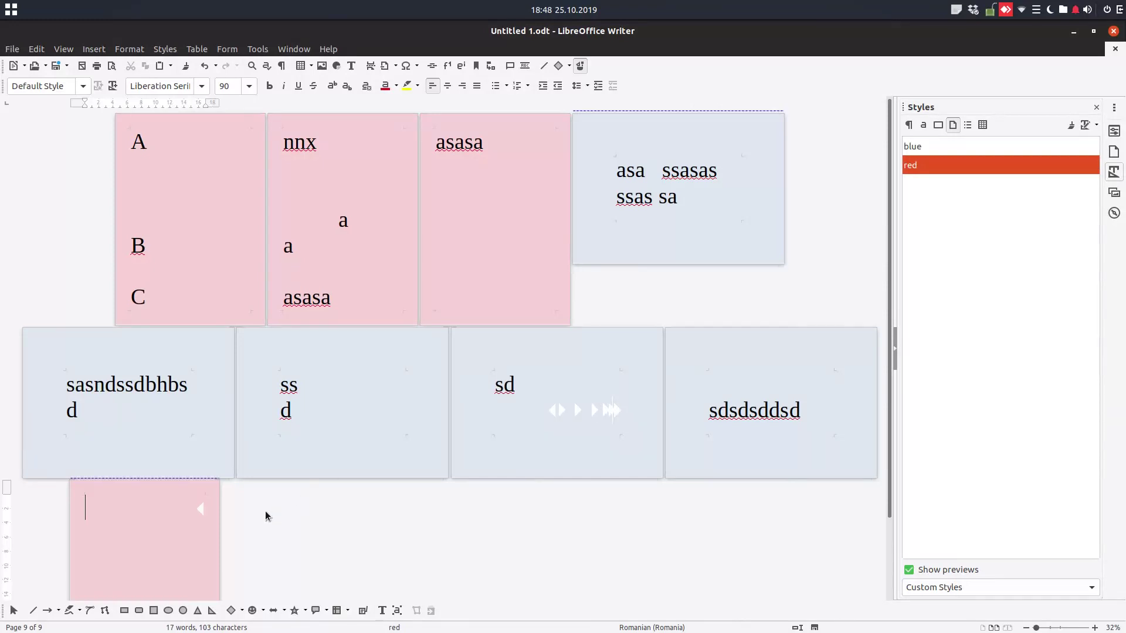
# Type 'dsdsdsads dsds', 'dsds' and 'ddsdsdsds' on the new red pages.
pyautogui.scroll(-2, 246, 516)
pyautogui.click(652, 374)
pyautogui.write('dsdsdsa')
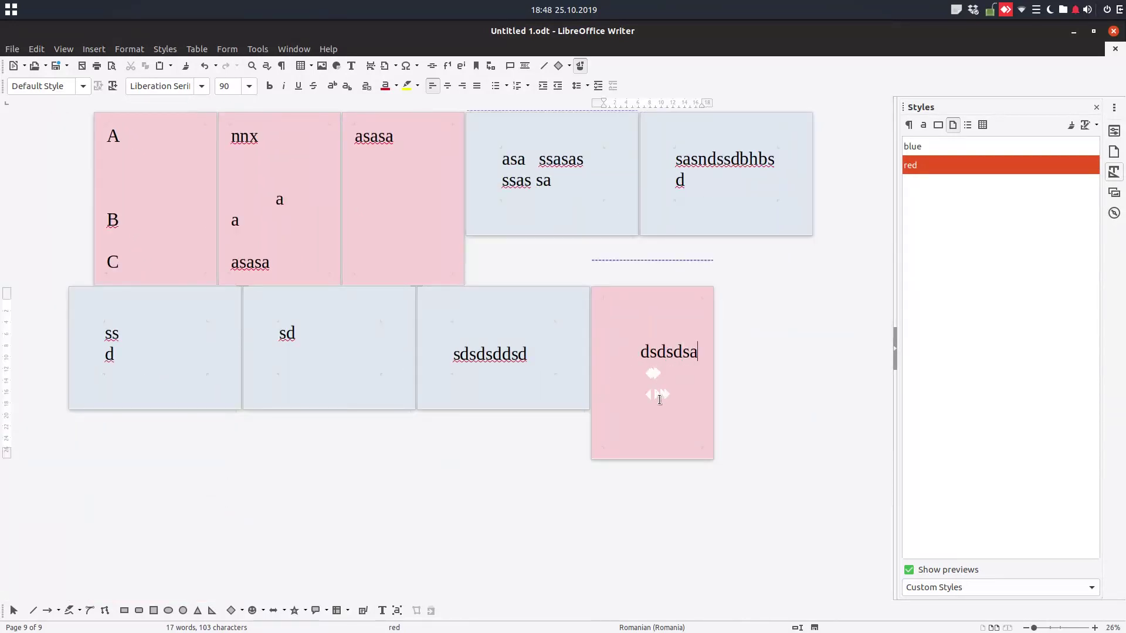
pyautogui.write('ds dsds')
pyautogui.press('Return')
pyautogui.write('d')
pyautogui.press('Return')
pyautogui.write('sds')
pyautogui.press('Return')
pyautogui.write('ddsdsdsds')
# Review the alternating pages in single-column, book and multi-page views, then select text from page 2 onward.
pyautogui.scroll(2, 641, 386)
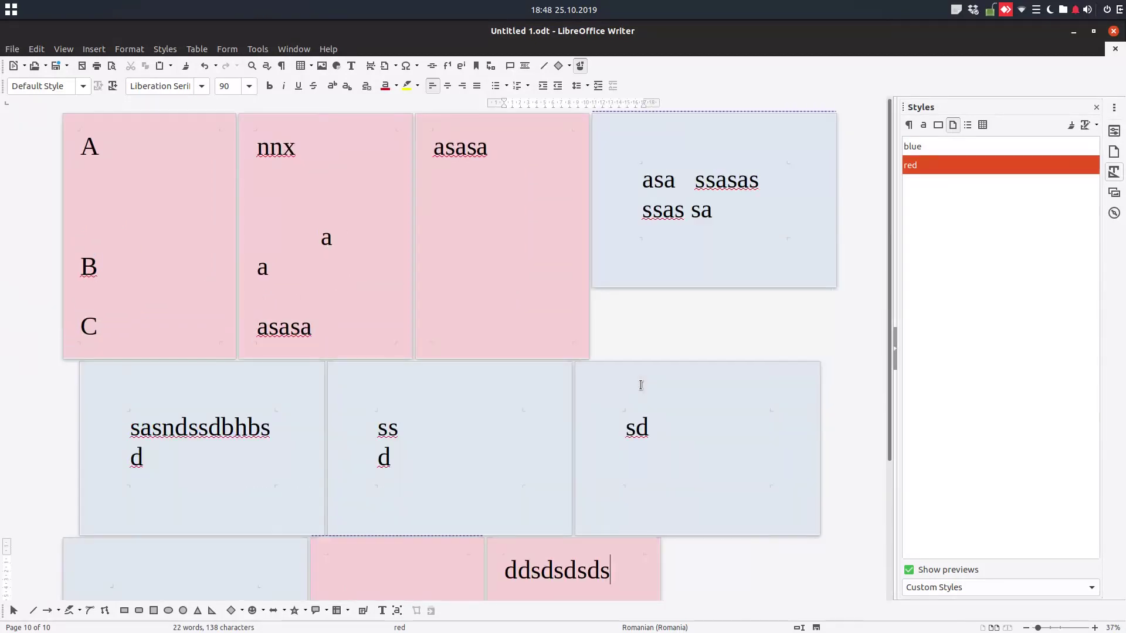
pyautogui.scroll(-5, 551, 382)
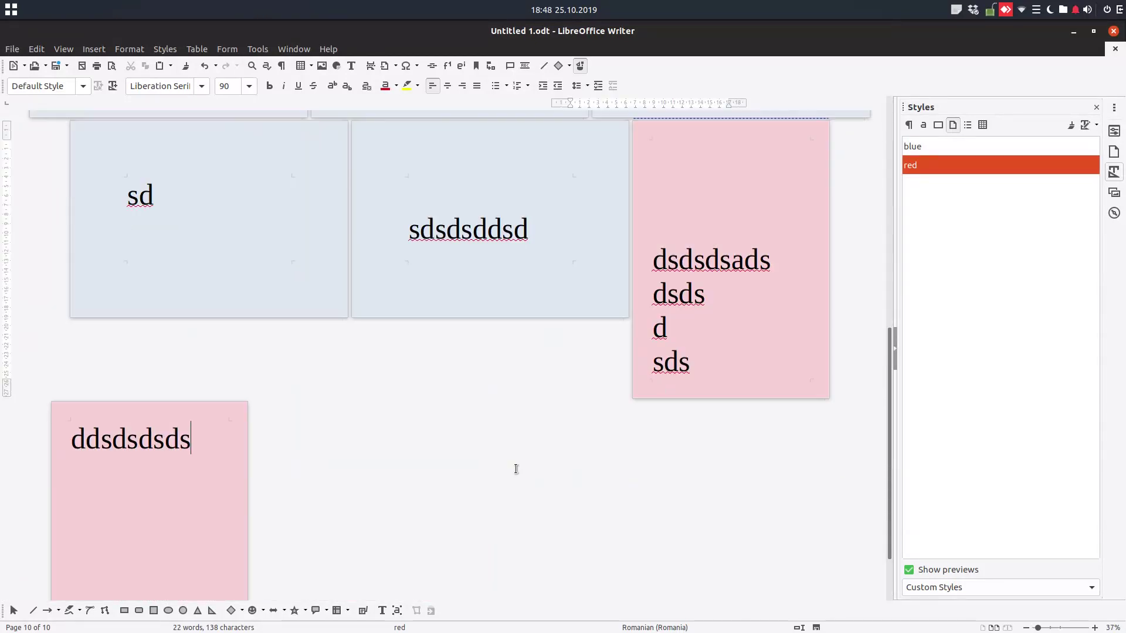
pyautogui.click(994, 629)
pyautogui.click(983, 629)
pyautogui.scroll(3, 593, 431)
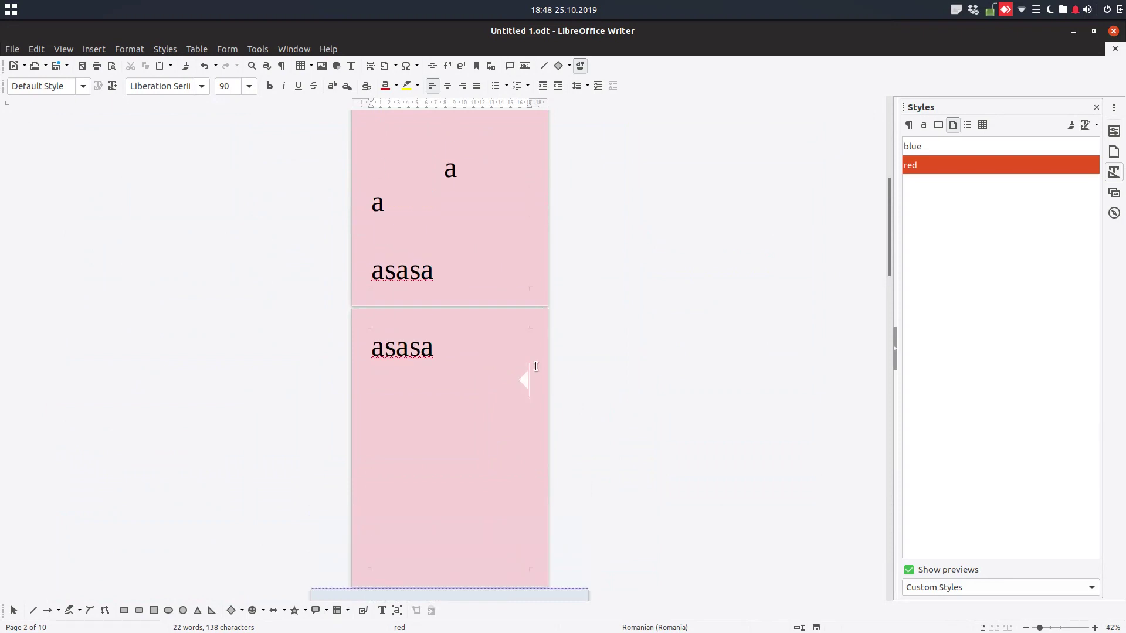
pyautogui.scroll(4, 536, 305)
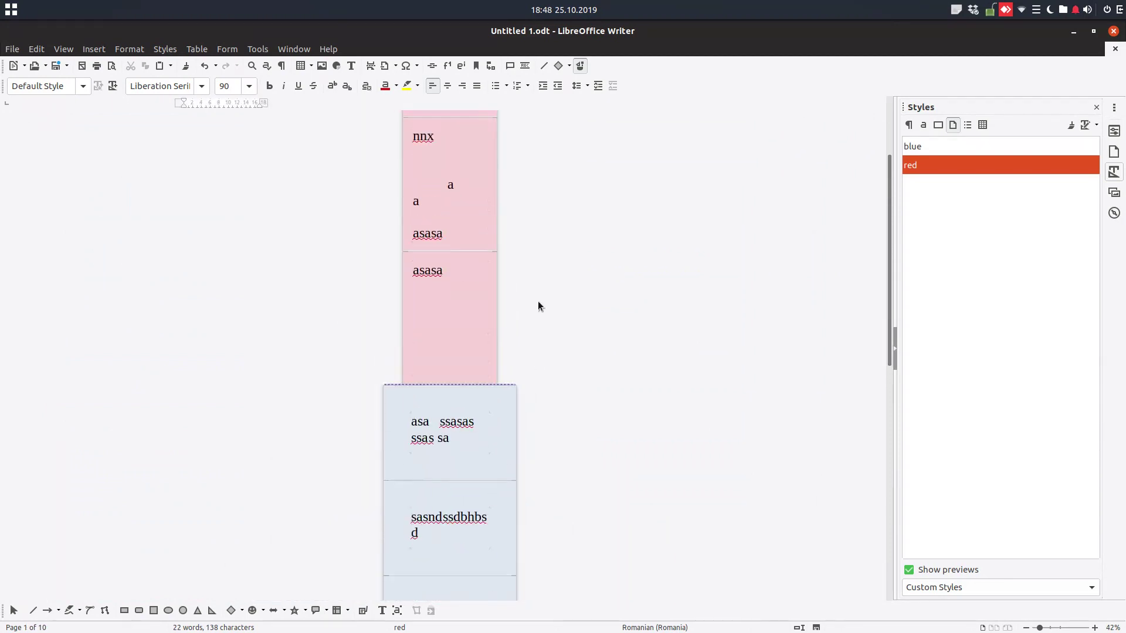
pyautogui.scroll(2, 536, 304)
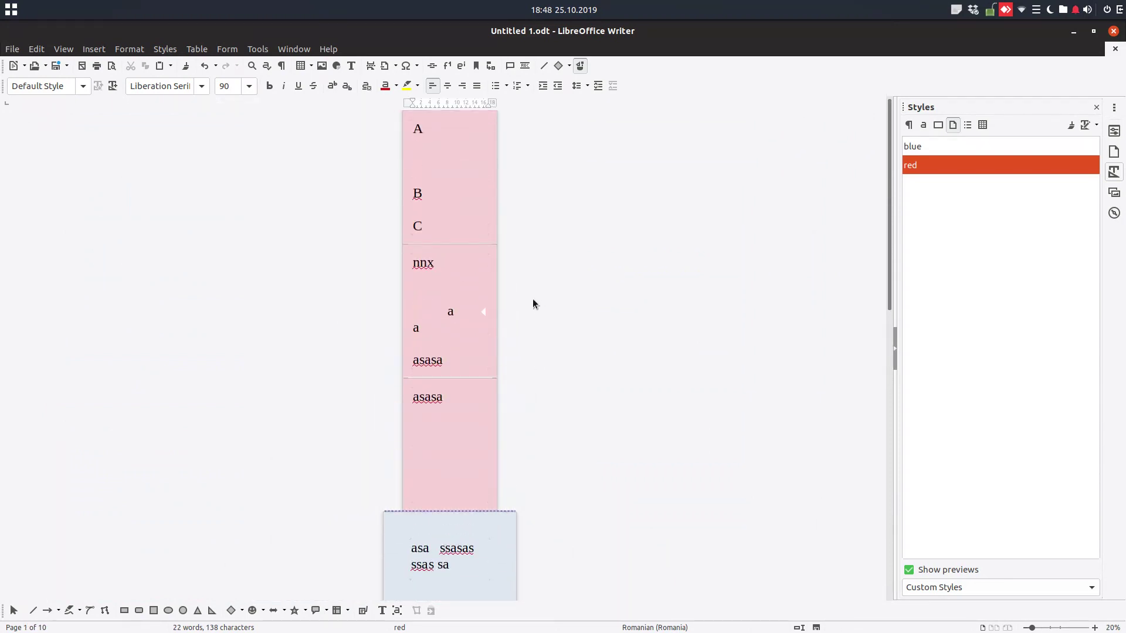
pyautogui.scroll(-3, 507, 255)
pyautogui.scroll(-6, 506, 283)
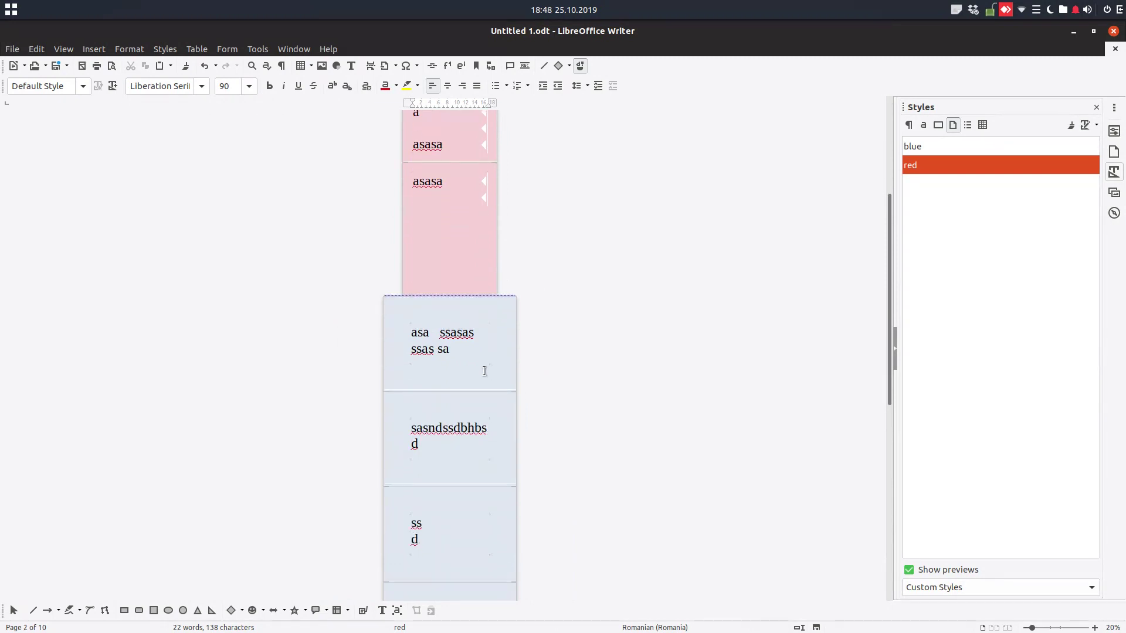
pyautogui.scroll(-5, 465, 472)
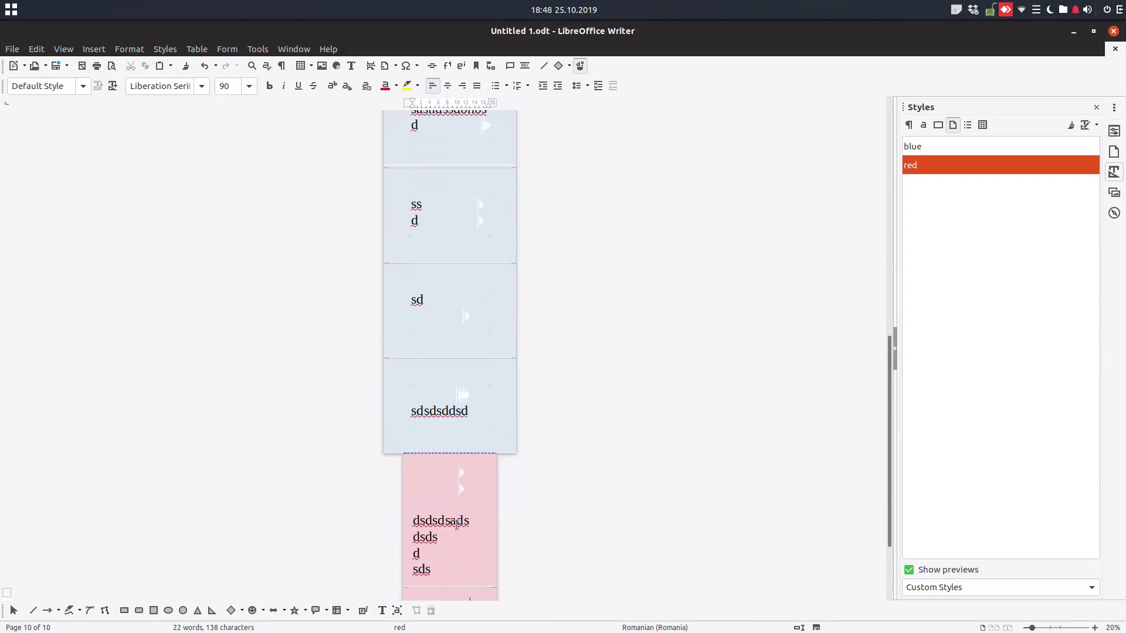
pyautogui.click(1007, 628)
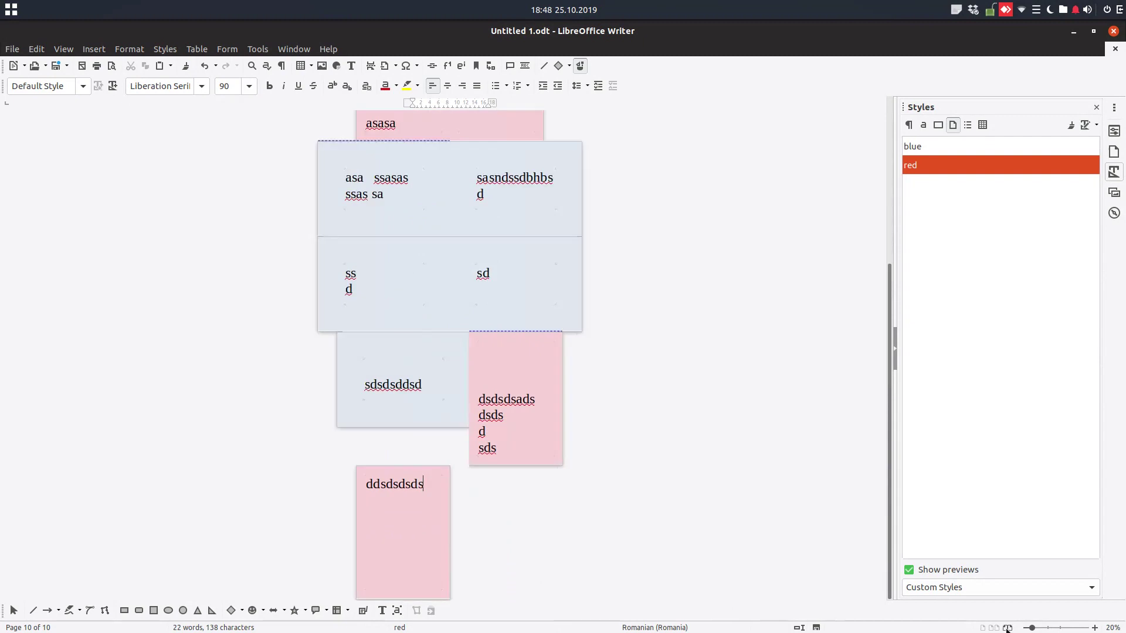
pyautogui.scroll(-3, 716, 419)
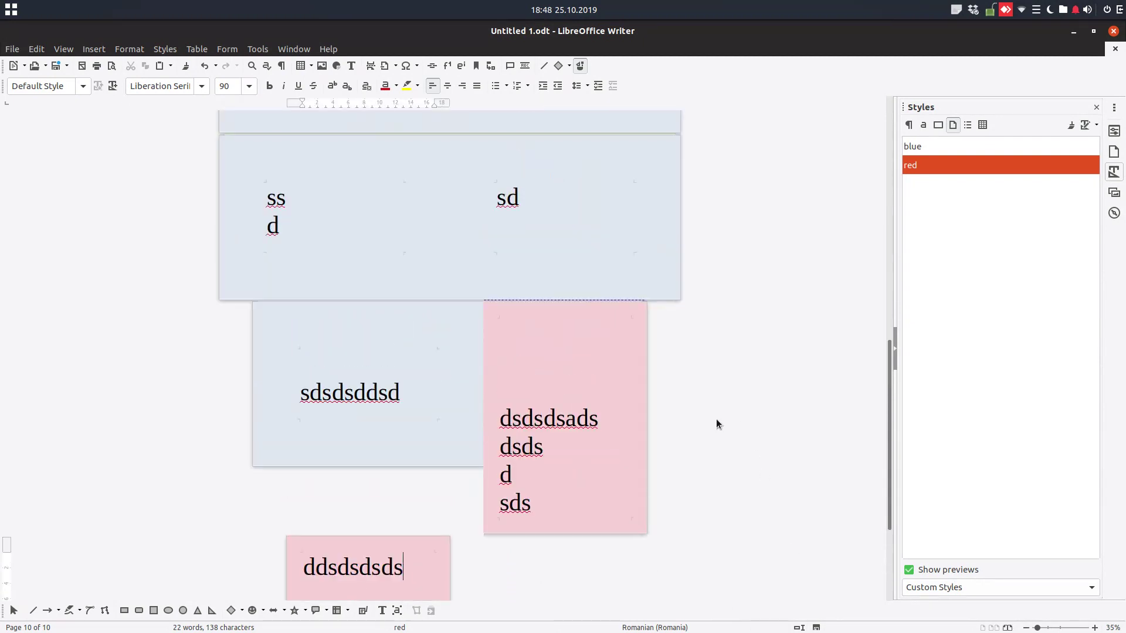
pyautogui.scroll(5, 702, 351)
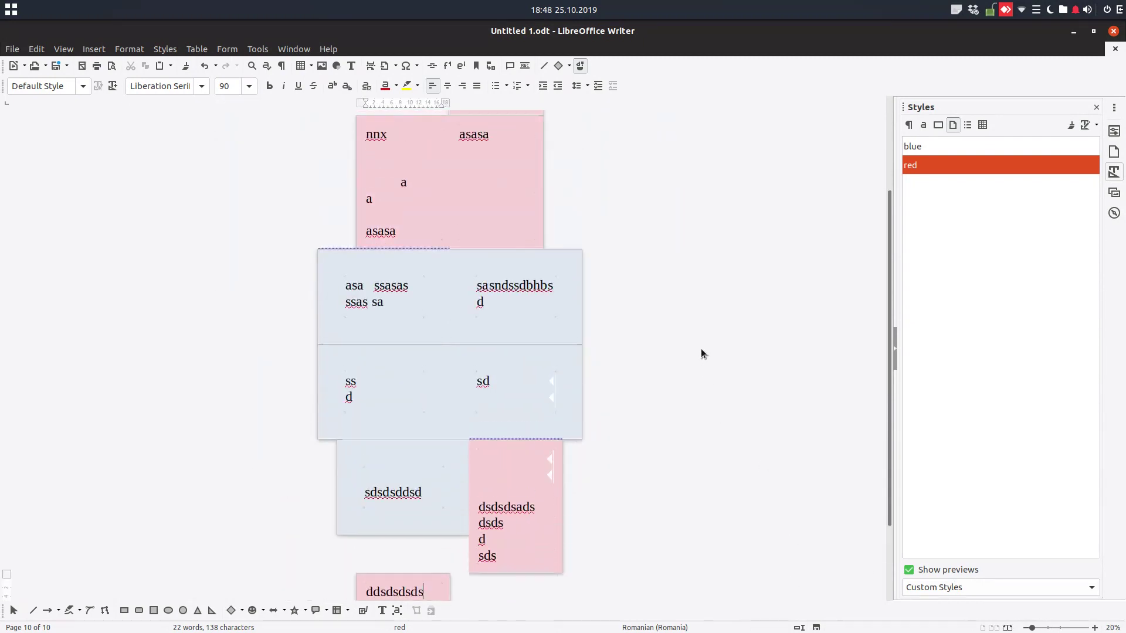
pyautogui.scroll(-3, 759, 527)
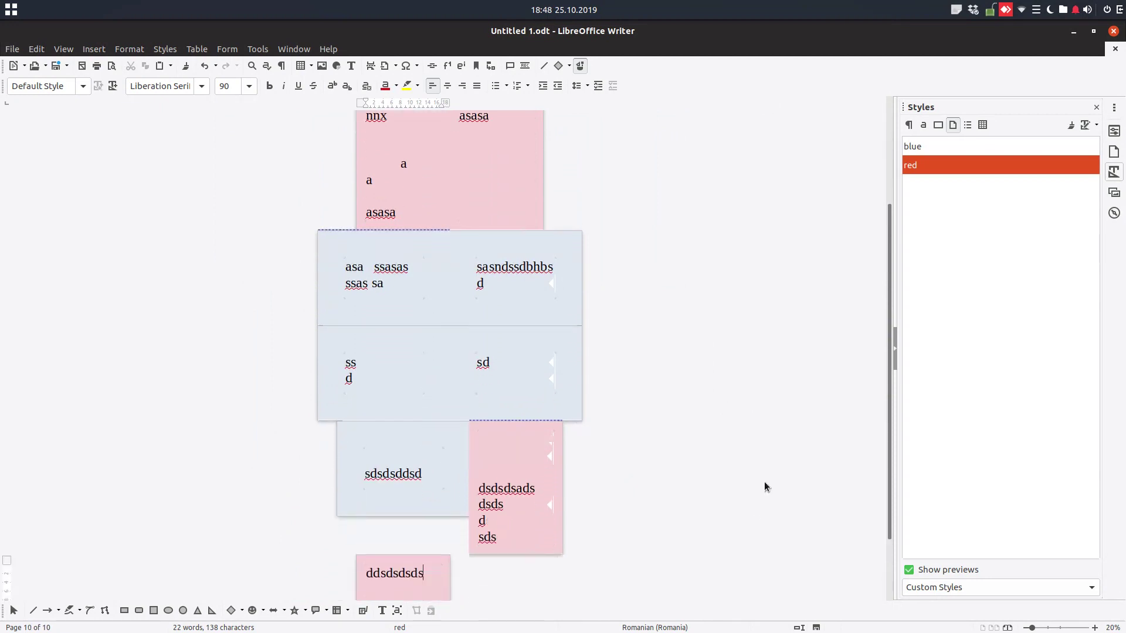
pyautogui.click(995, 628)
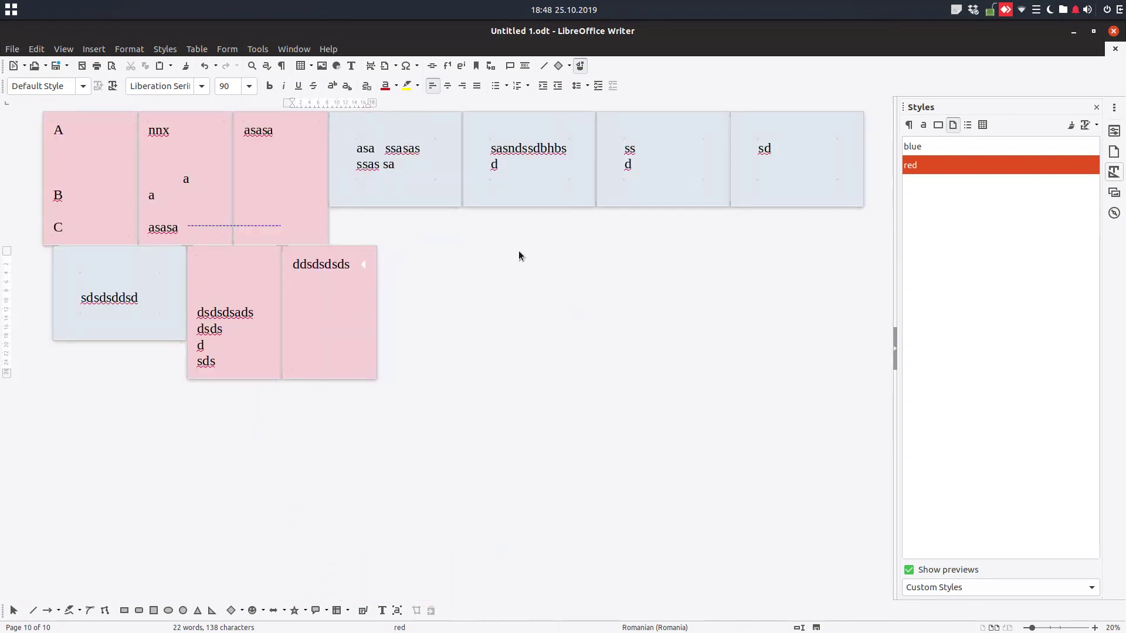
pyautogui.scroll(1, 518, 251)
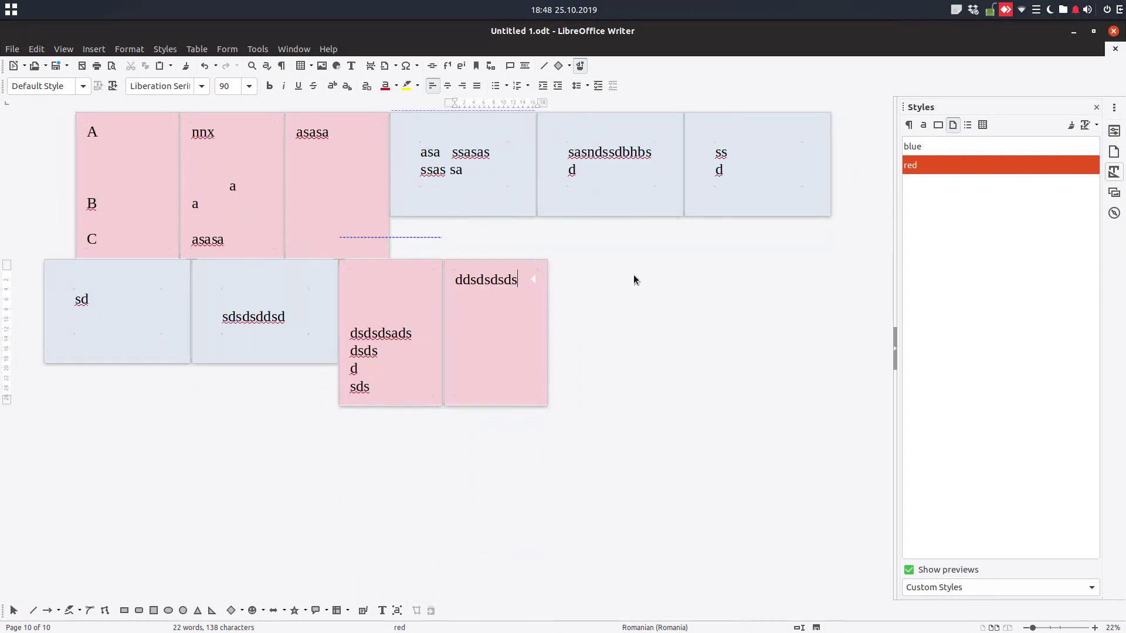
pyautogui.moveTo(528, 289); pyautogui.dragTo(140, 154)
# Delete the selected filler text and the leftover letter 'A'.
pyautogui.press('Delete')
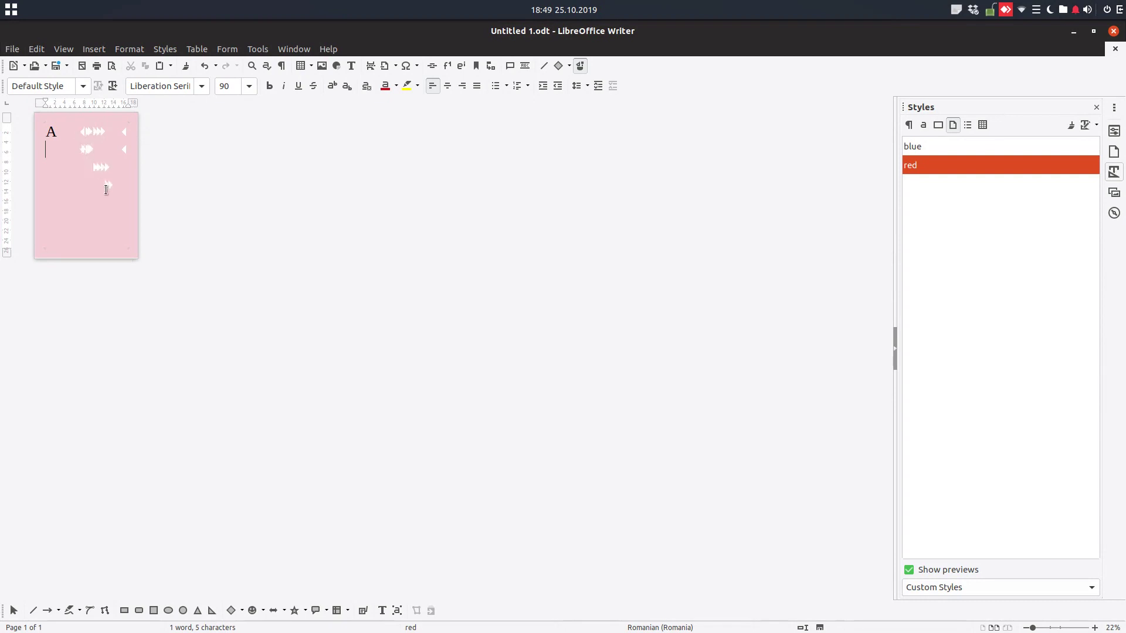
pyautogui.press('Up')
pyautogui.press('Delete')
# Type 'Last line on this page', then 'Next line on the next page' as a new paragraph.
pyautogui.write('Last line')
pyautogui.press('Return')
pyautogui.write('N')
pyautogui.press('BackSpace')
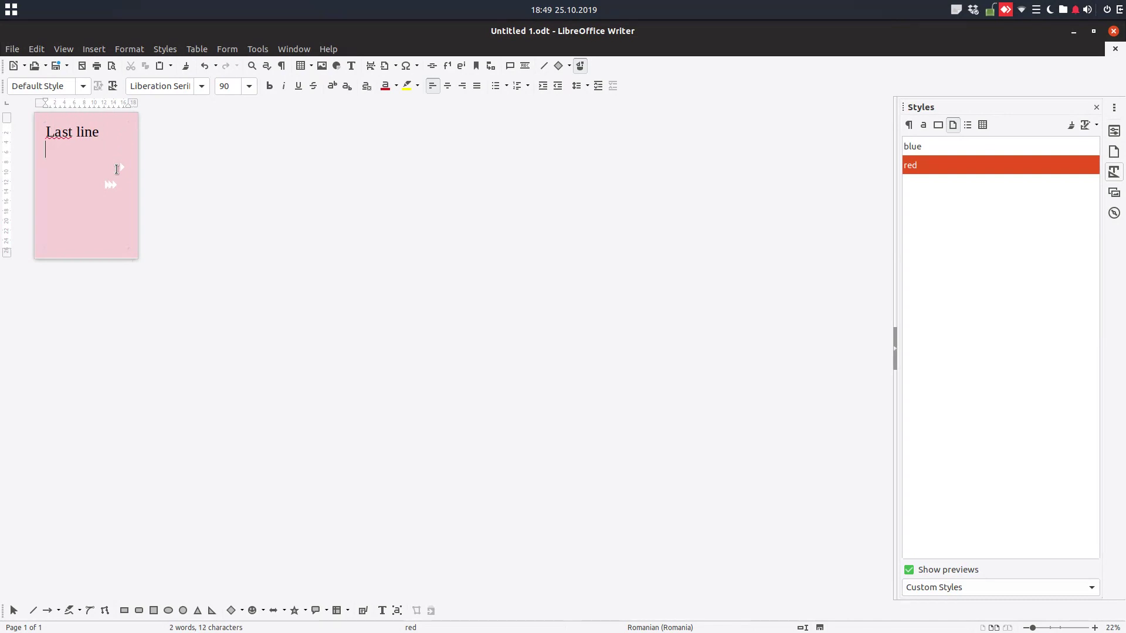
pyautogui.write('on this pag')
pyautogui.write('e')
pyautogui.press('Return')
pyautogui.write('Next line on th')
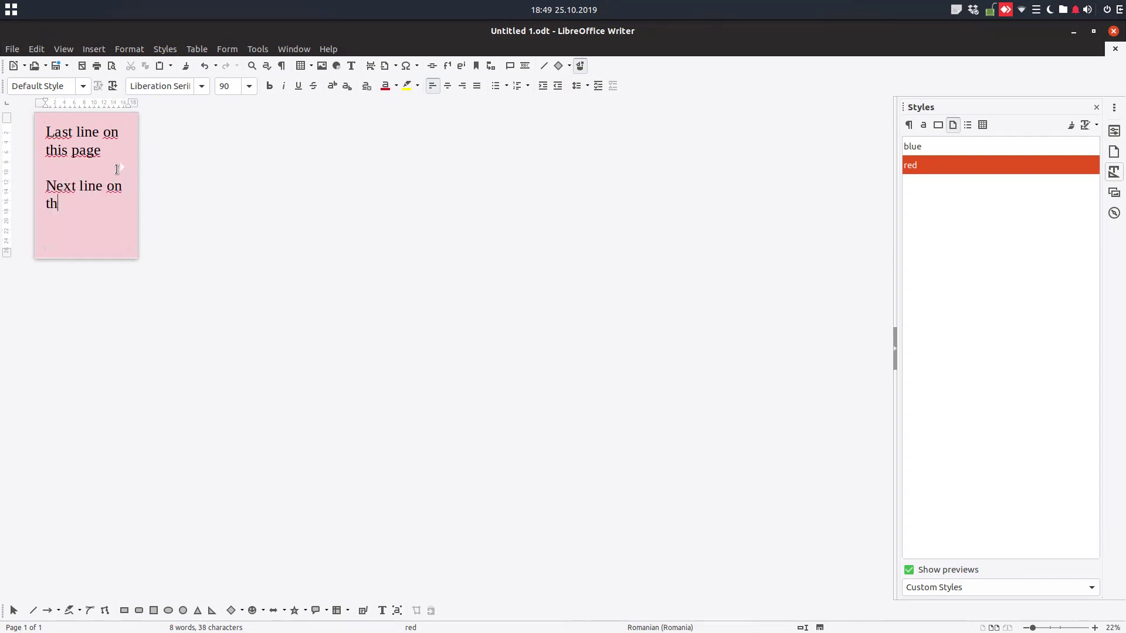
pyautogui.write('e next page')
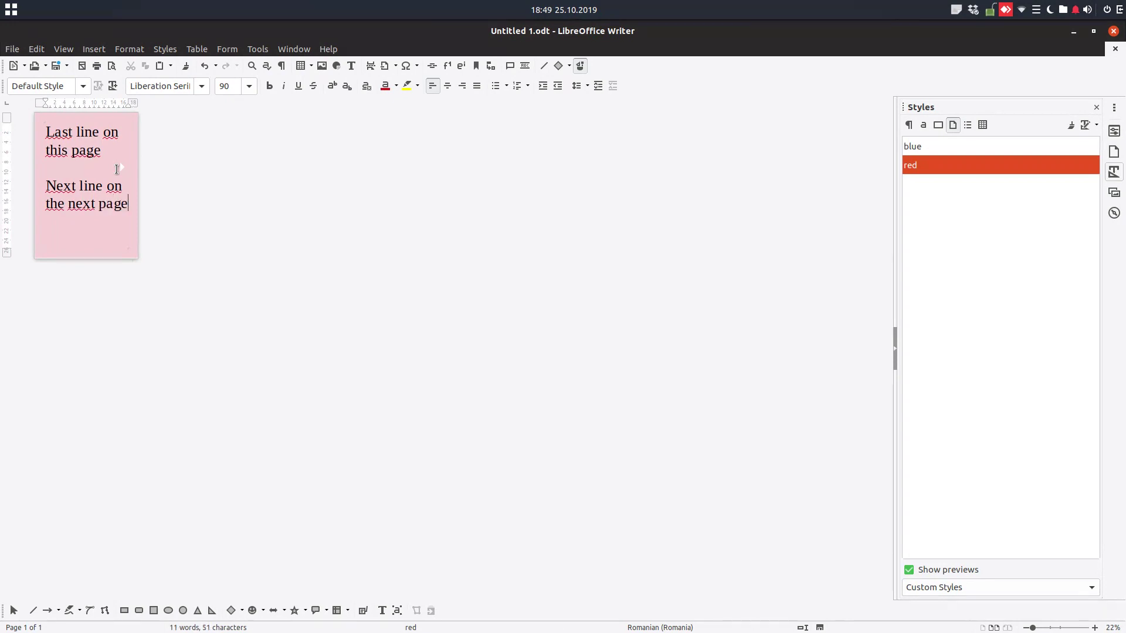
# Give the 'Next line on the next page' paragraph a text-flow page break with the blue page style.
pyautogui.rightClick(85, 188)
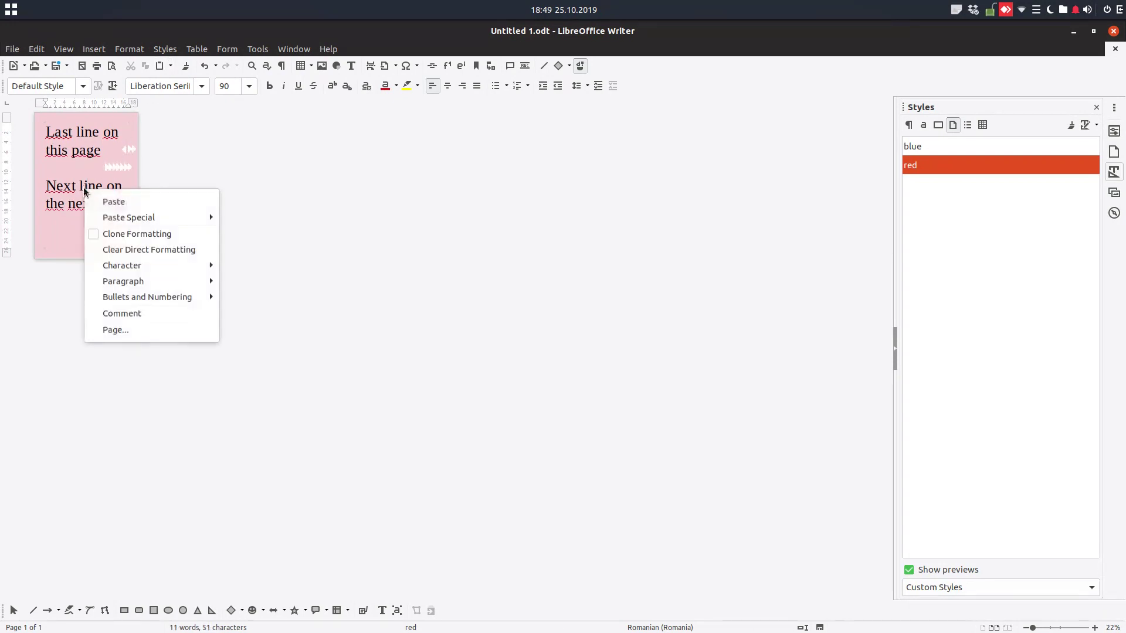
pyautogui.moveTo(151, 282)
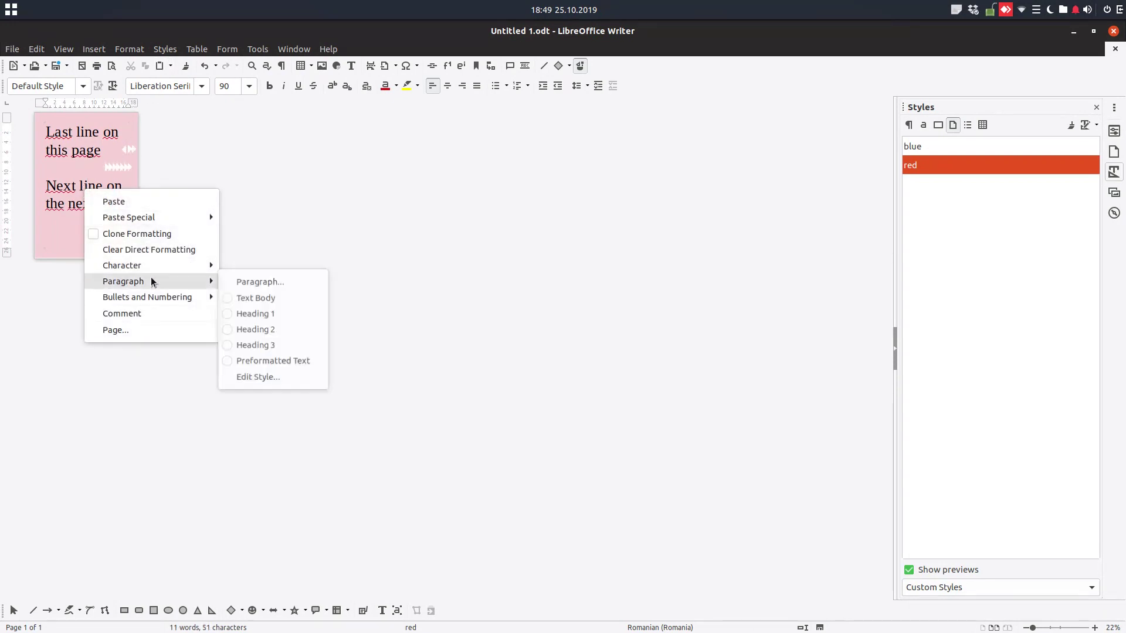
pyautogui.click(229, 282)
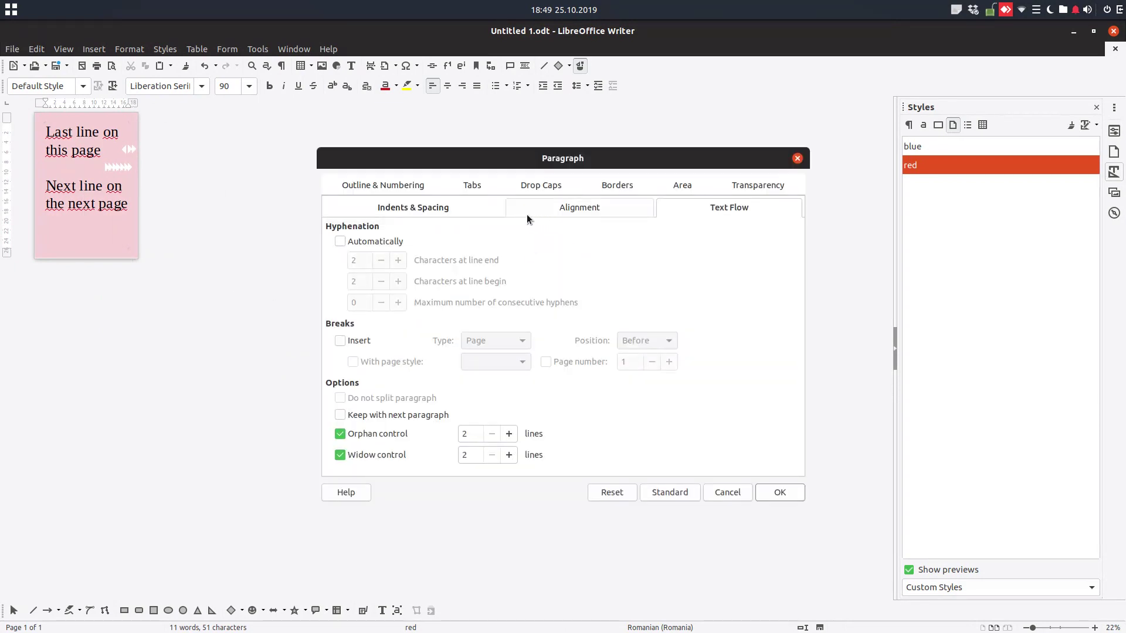
pyautogui.click(342, 341)
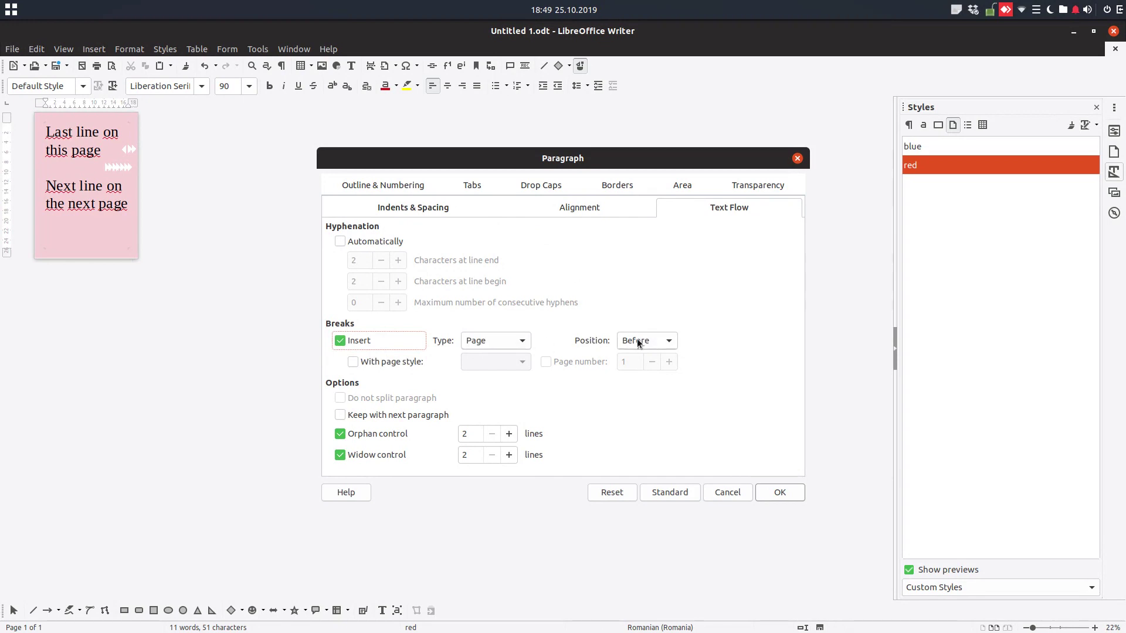
pyautogui.click(414, 361)
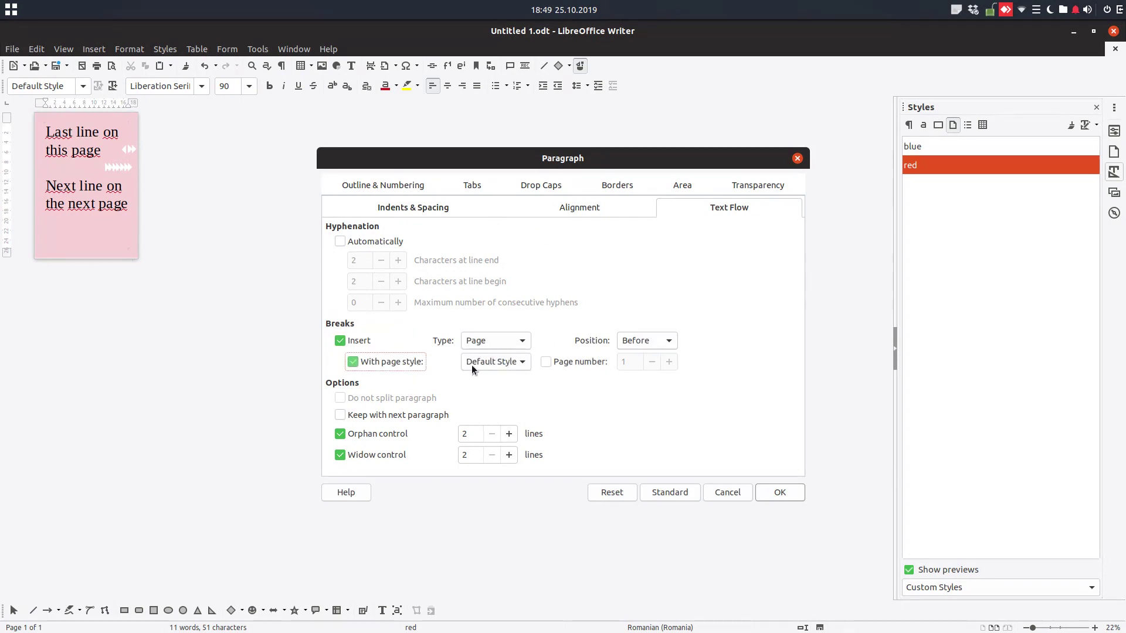
pyautogui.click(493, 367)
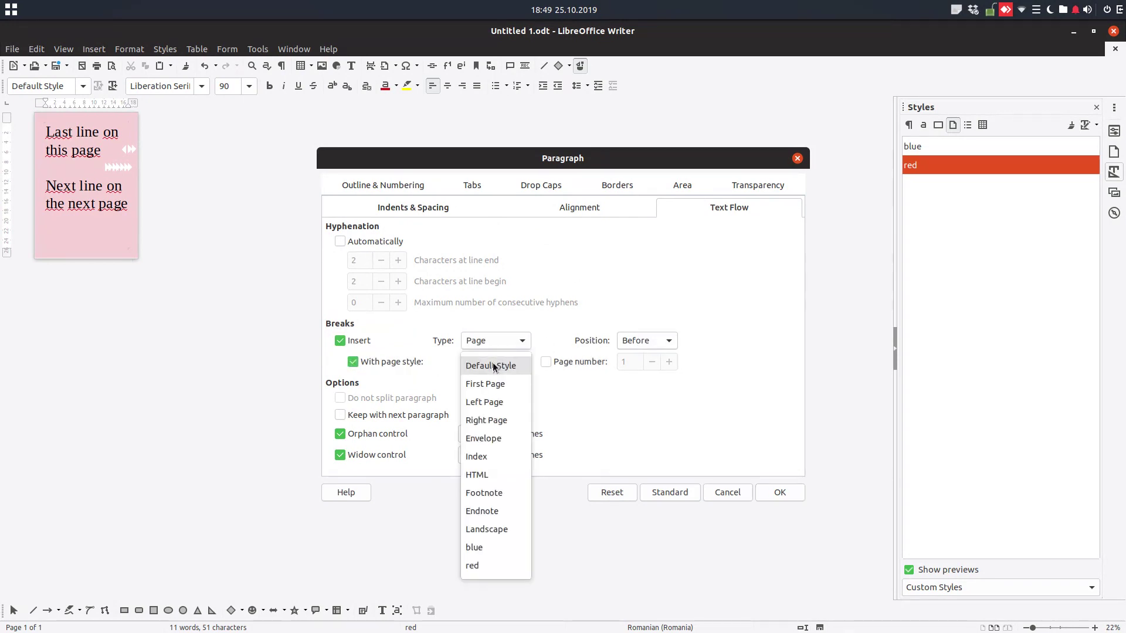
pyautogui.click(484, 546)
pyautogui.click(779, 492)
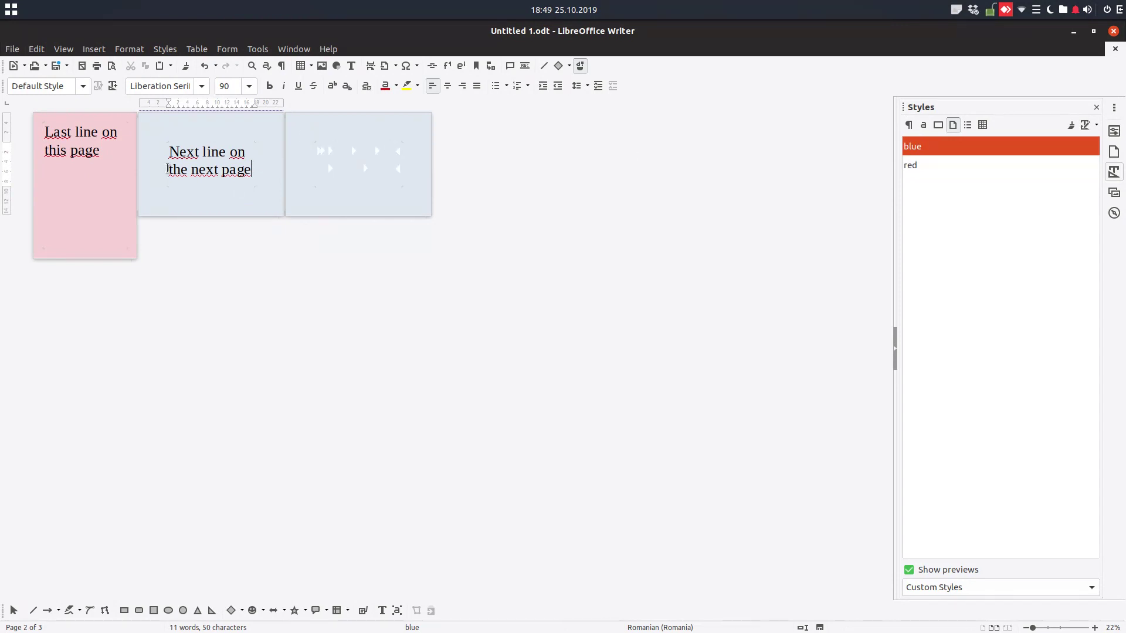
# Set all the document's text to 40 pt.
pyautogui.hotkey('ctrl', 'a')
pyautogui.doubleClick(229, 86)
pyautogui.write('40')
pyautogui.press('Return')
# Set the text language to None to turn off spell checking.
pyautogui.click(206, 163)
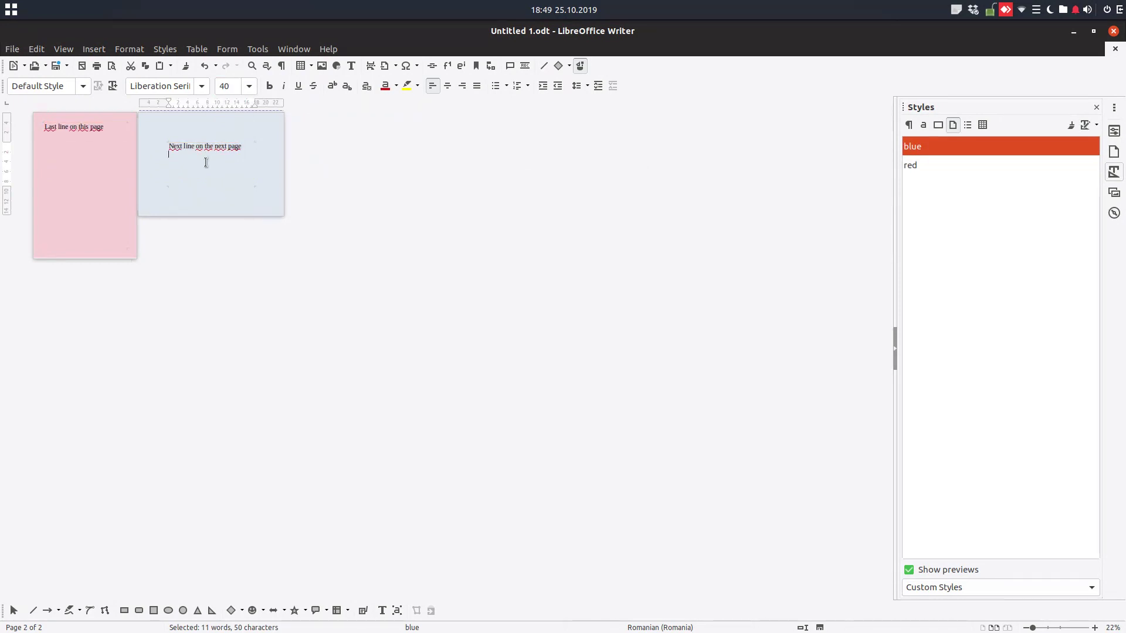
pyautogui.scroll(3, 208, 166)
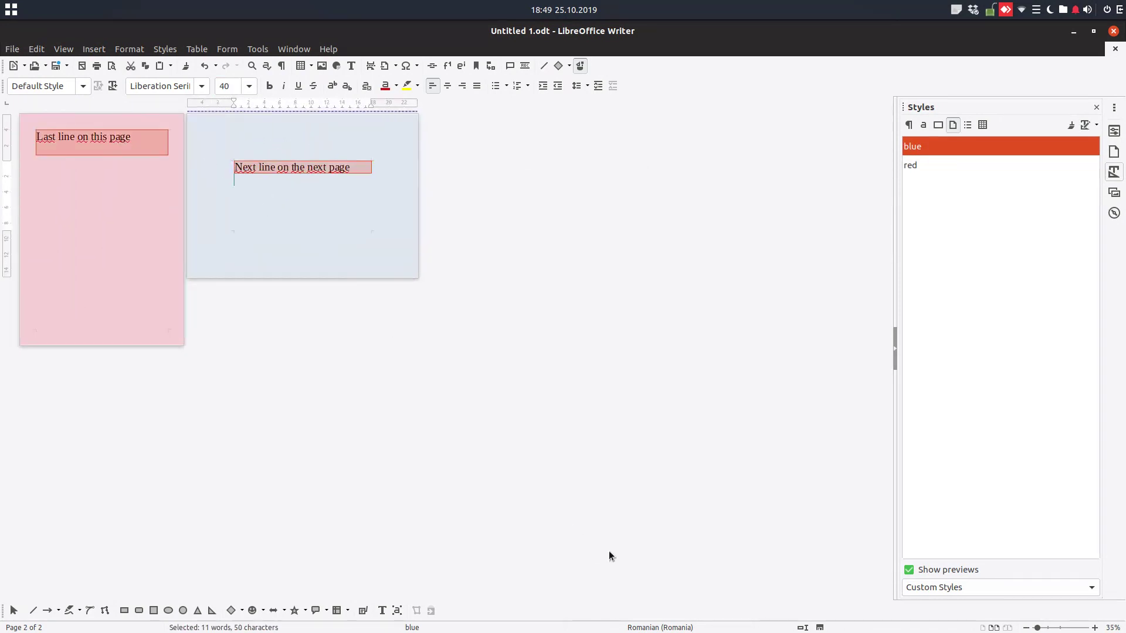
pyautogui.click(652, 626)
pyautogui.click(681, 561)
# Add empty lines on the red pages until three red pages precede the blue page.
pyautogui.scroll(1, 318, 202)
pyautogui.click(476, 174)
pyautogui.press('Return')
pyautogui.press('Return')
pyautogui.press('Return')
pyautogui.press('Return')
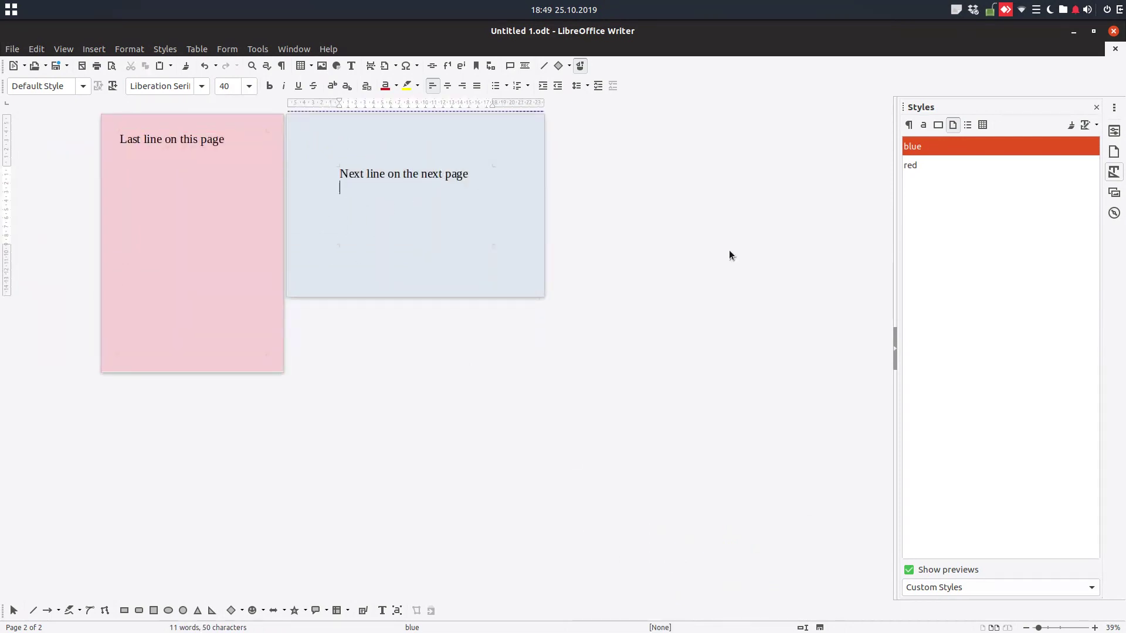
pyautogui.press('Return')
pyautogui.click(164, 198)
pyautogui.press('Return')
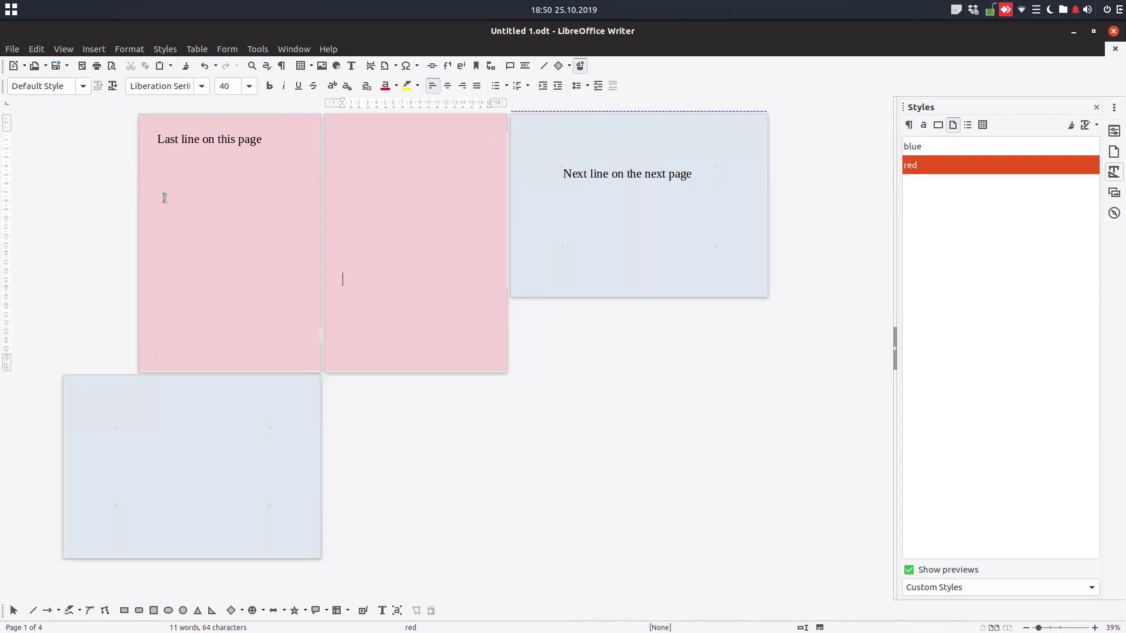
pyautogui.press('Return')
pyautogui.click(114, 174)
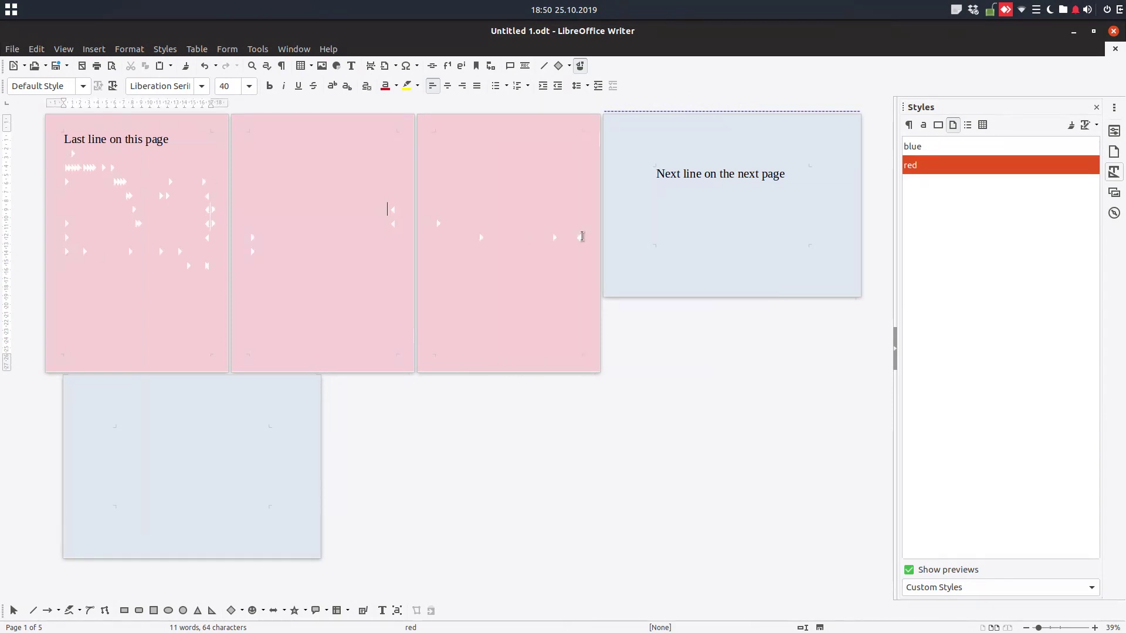
# Insert a manual page break that continues with the blue page style.
pyautogui.click(93, 49)
pyautogui.moveTo(123, 86)
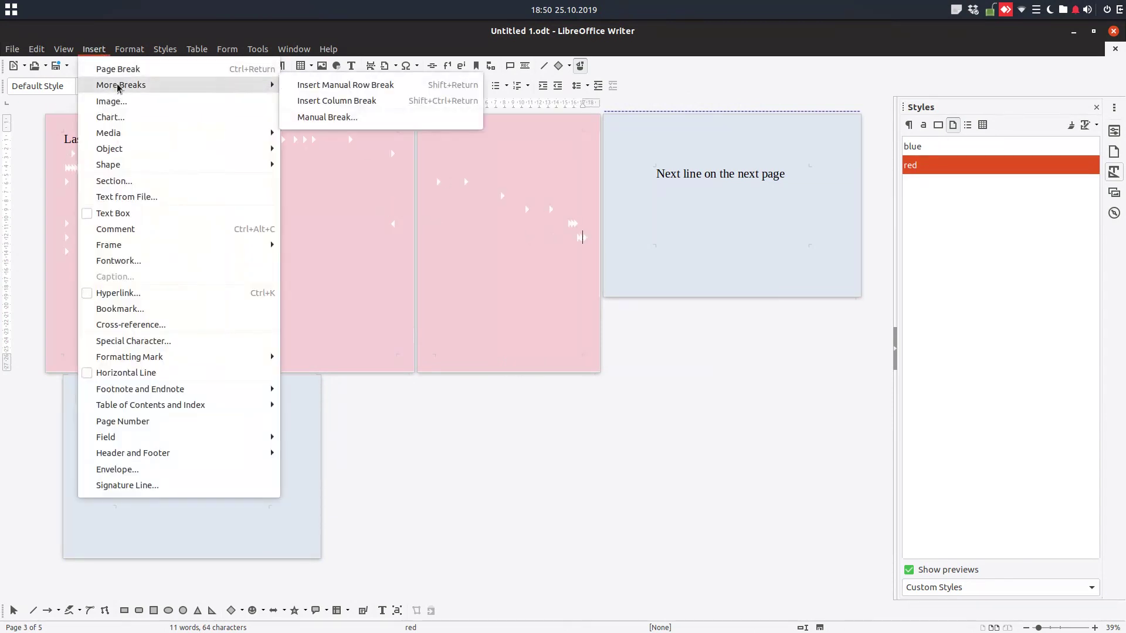
pyautogui.click(361, 117)
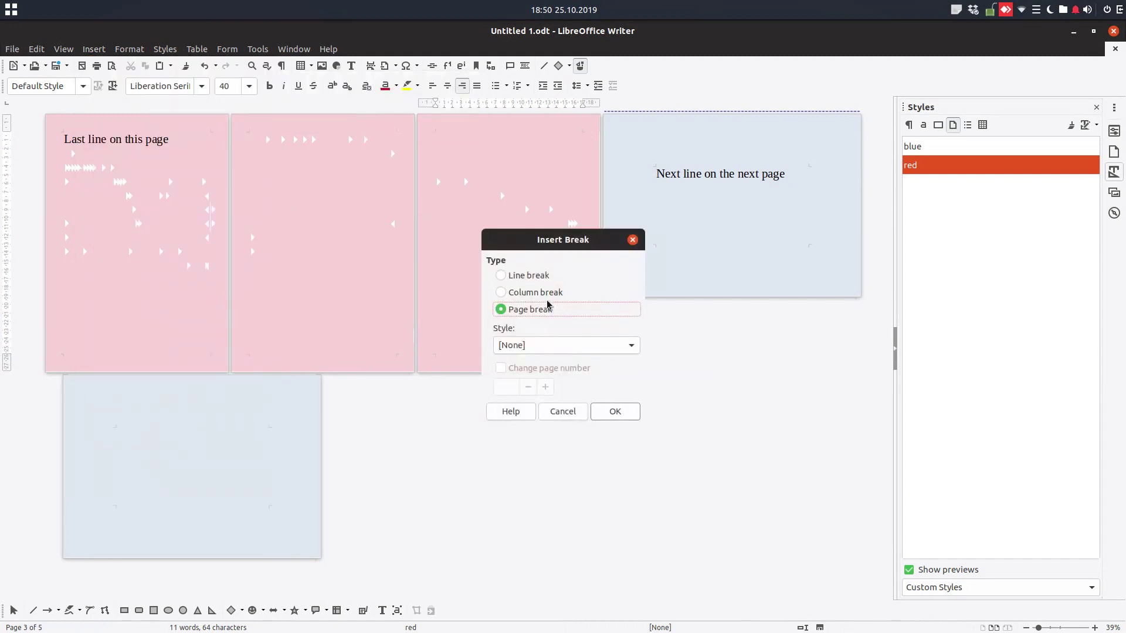
pyautogui.click(544, 345)
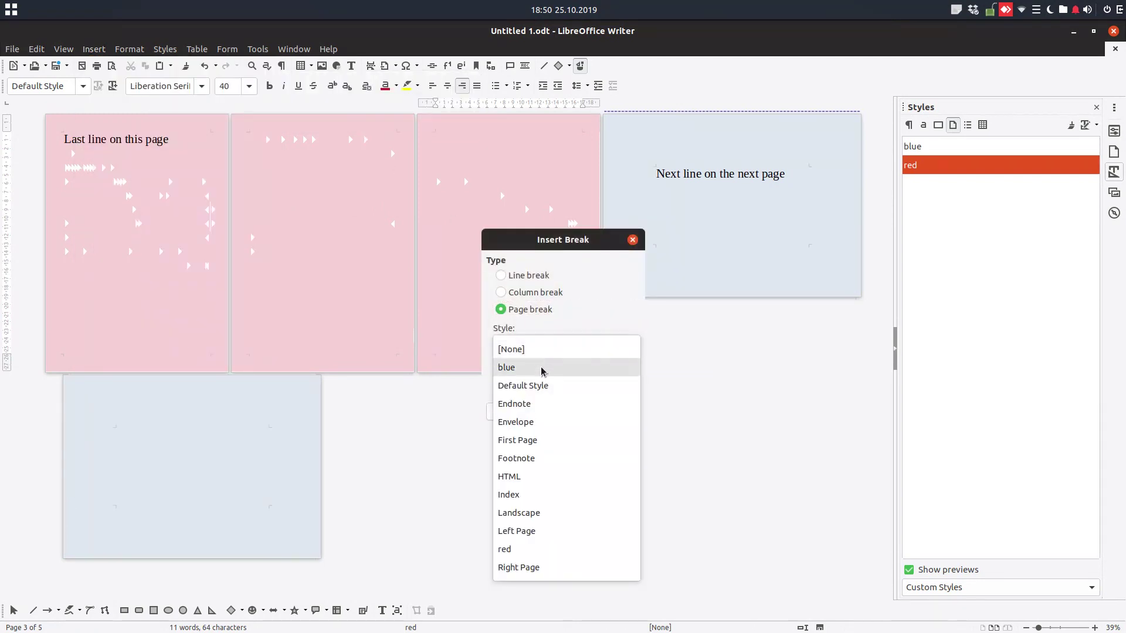
pyautogui.click(542, 369)
pyautogui.click(619, 415)
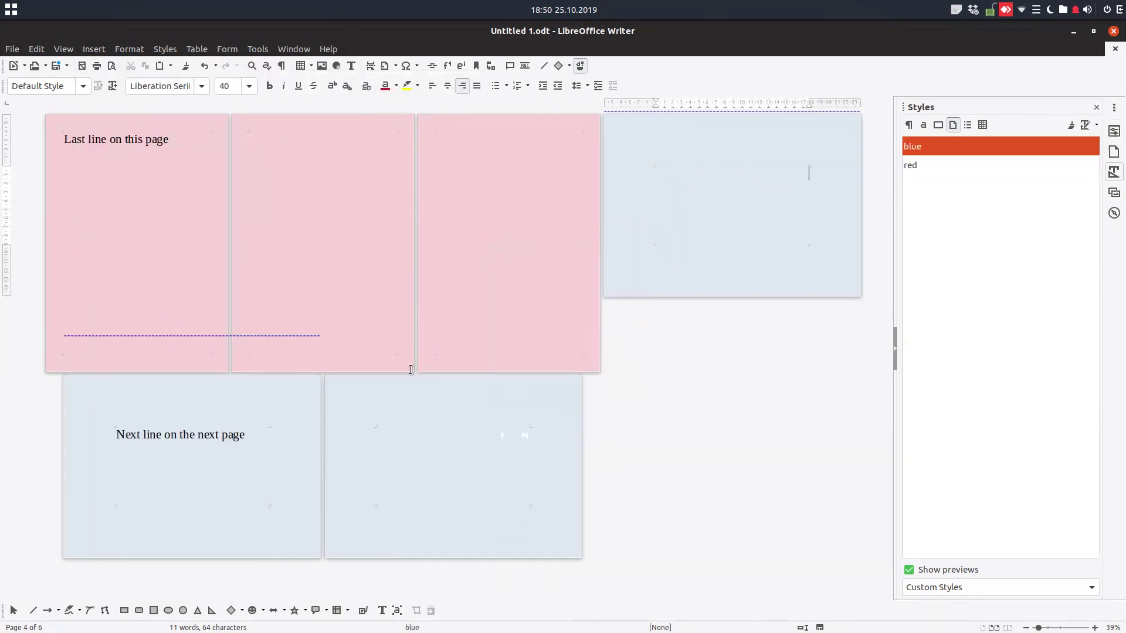
# Right-align a paragraph on the third red page and type 'SAS' and 'ASAS' there.
pyautogui.keyDown('ctrl'); pyautogui.scroll(-2, 329, 262); pyautogui.keyUp('ctrl')
pyautogui.click(324, 269)
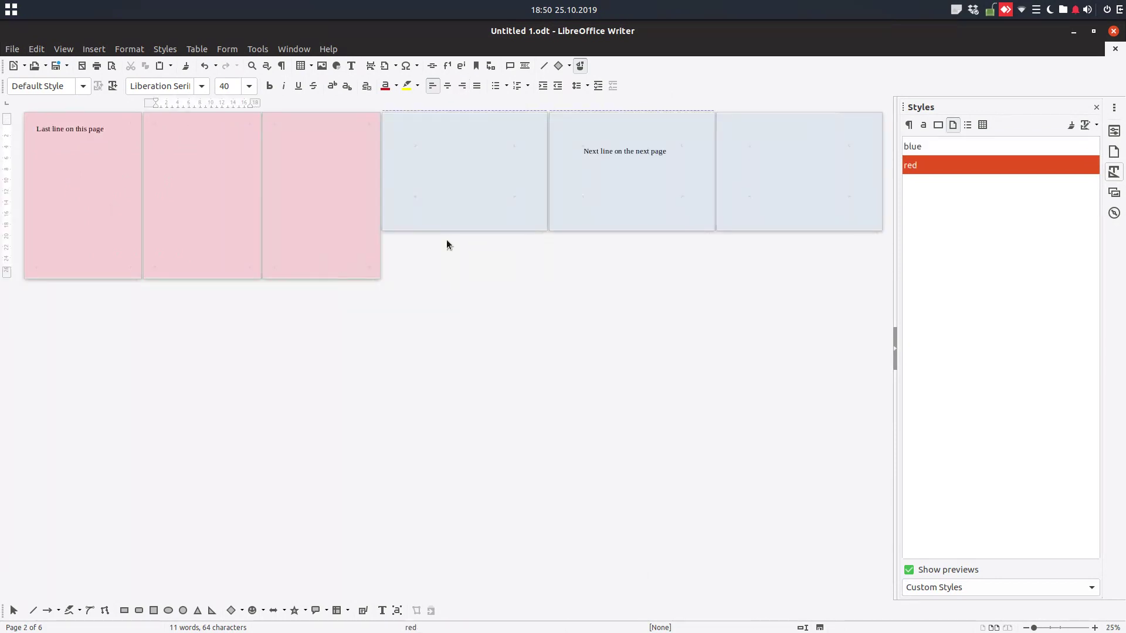
pyautogui.hotkey('ctrl', 'r')
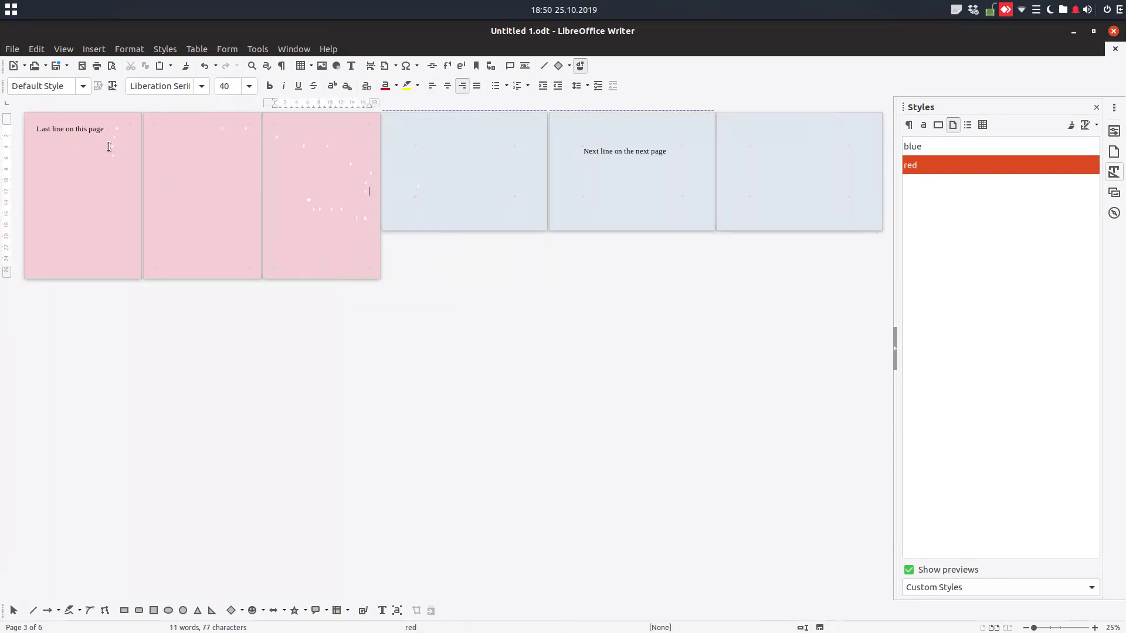
pyautogui.click(320, 186)
pyautogui.write('SAS ASAS')
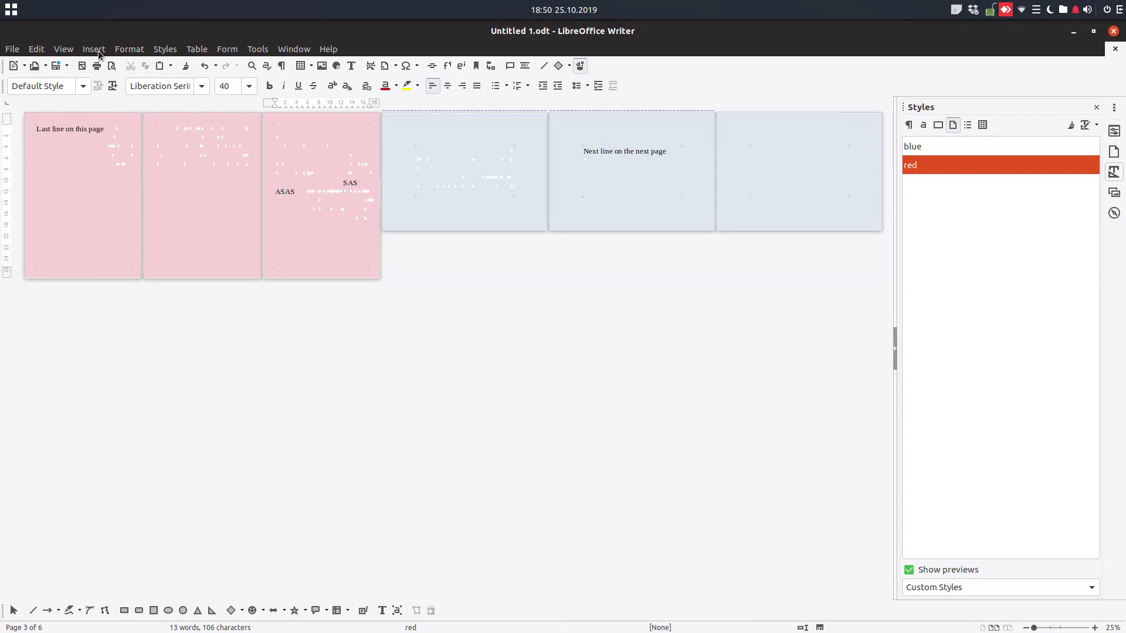
# Give the 'ASAS' paragraph a text-flow page break with the Landscape page style.
pyautogui.rightClick(285, 191)
pyautogui.moveTo(339, 284)
pyautogui.click(452, 284)
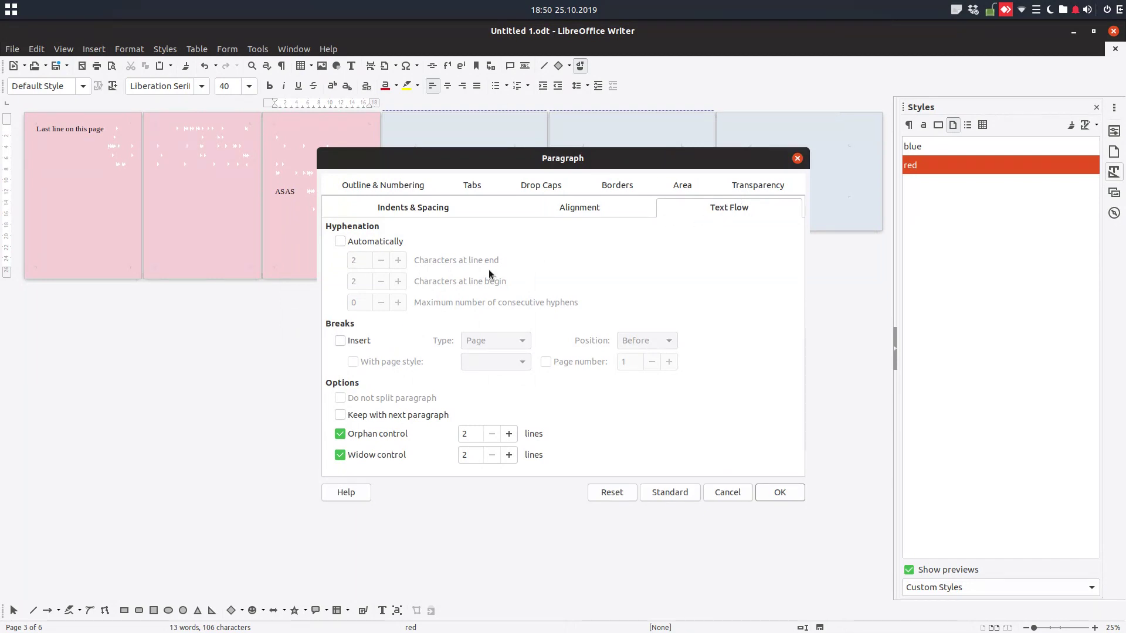
pyautogui.click(355, 340)
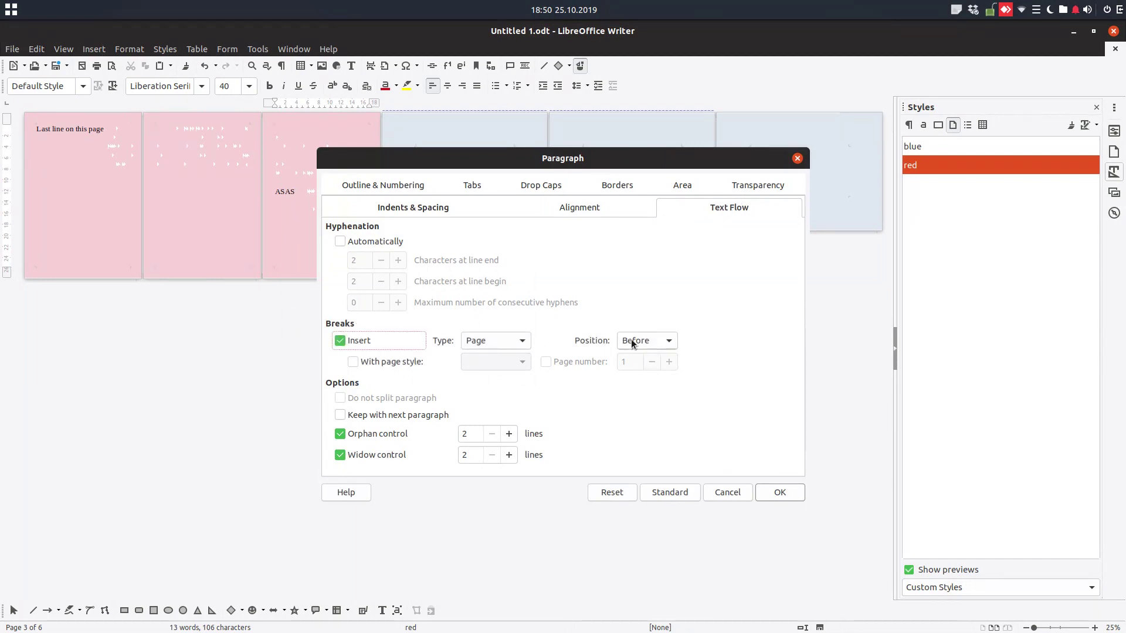
pyautogui.click(413, 361)
pyautogui.click(496, 361)
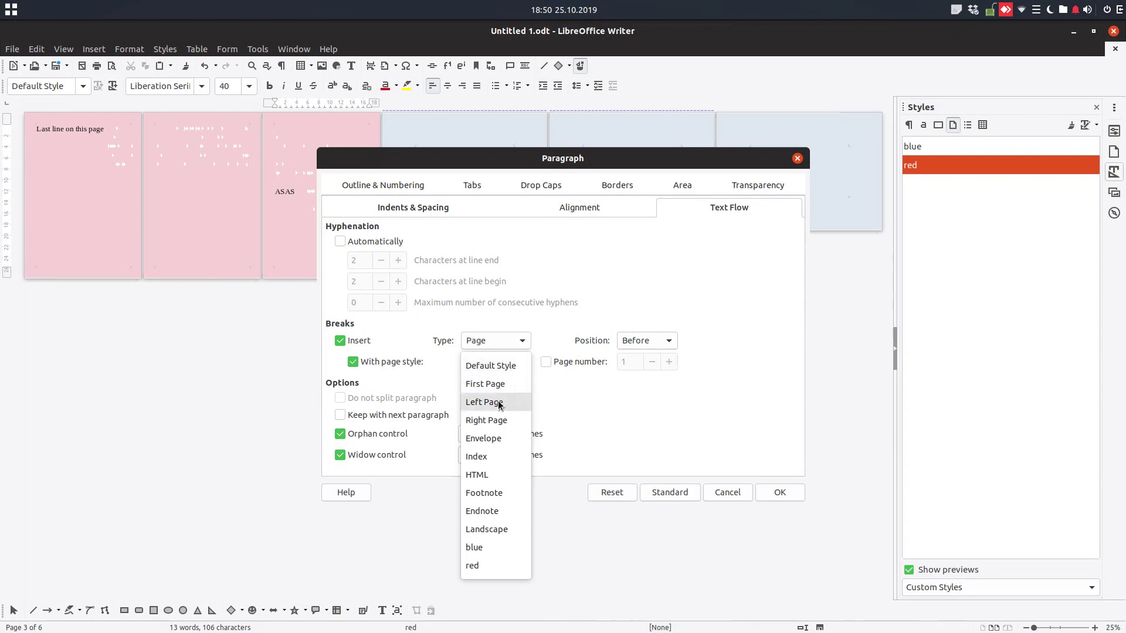
pyautogui.click(494, 529)
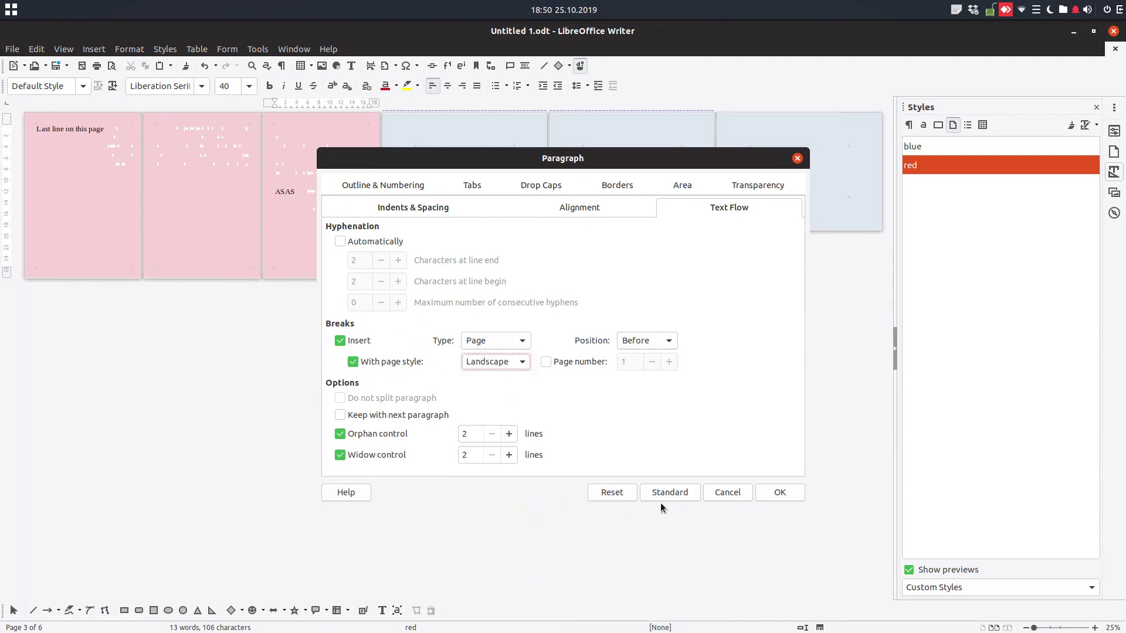
pyautogui.click(767, 492)
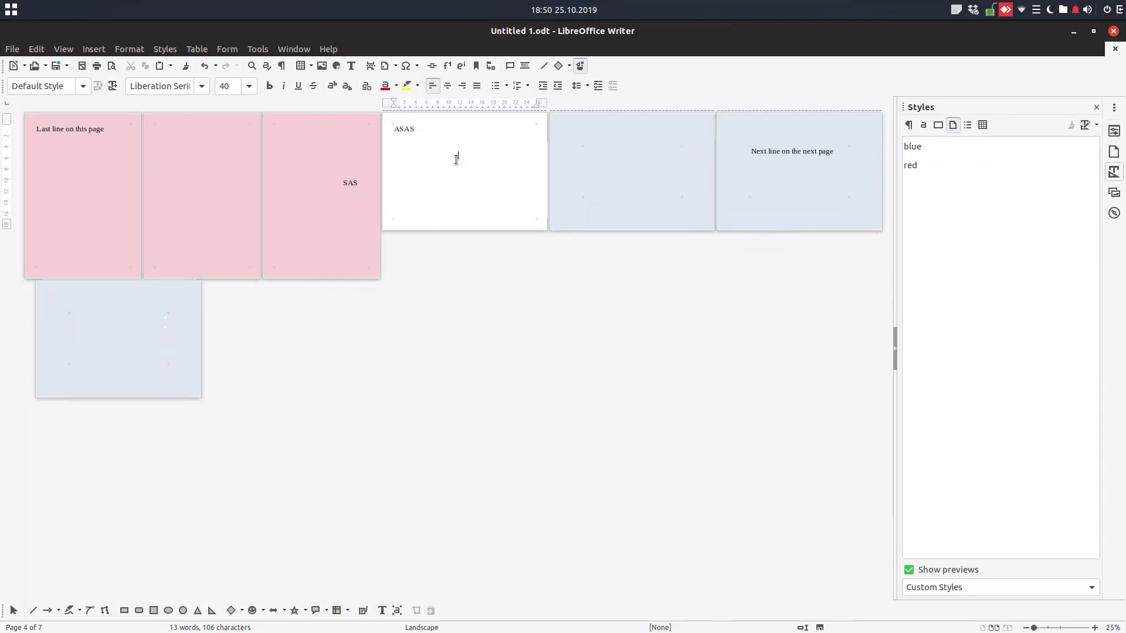